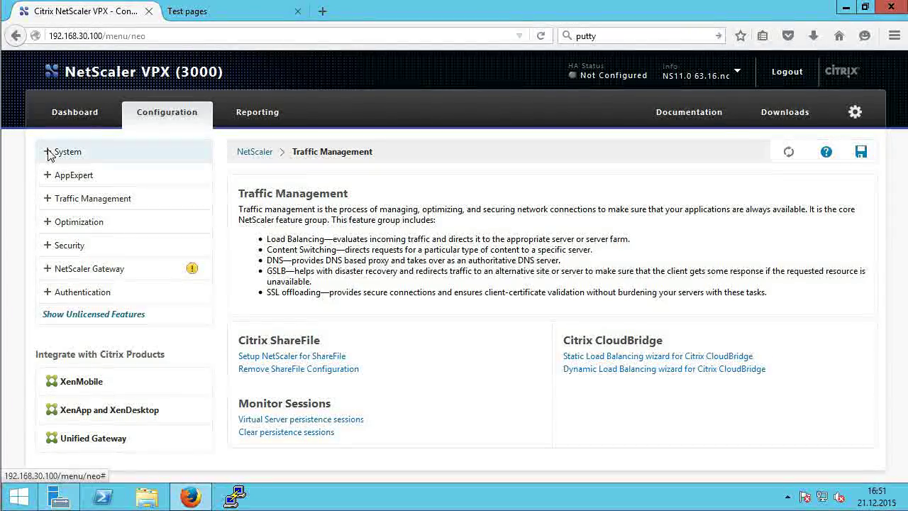
Step: Enable the Load Balancing feature under Traffic Management and expand its sub-sections
left_click(48, 200)
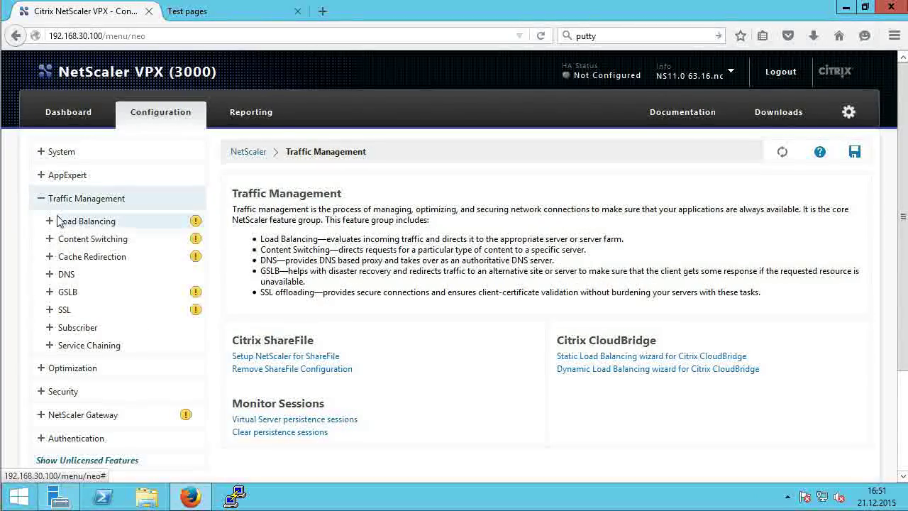
left_click(67, 224)
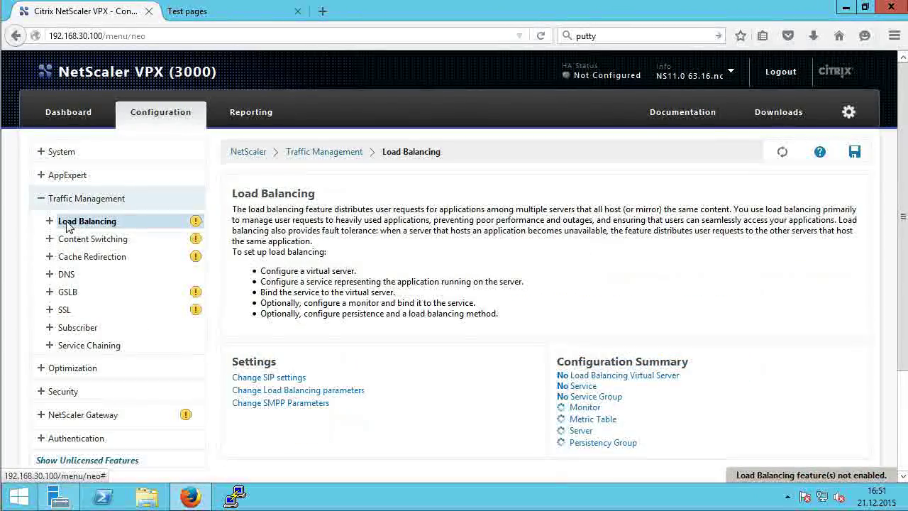
right_click(73, 226)
left_click(80, 231)
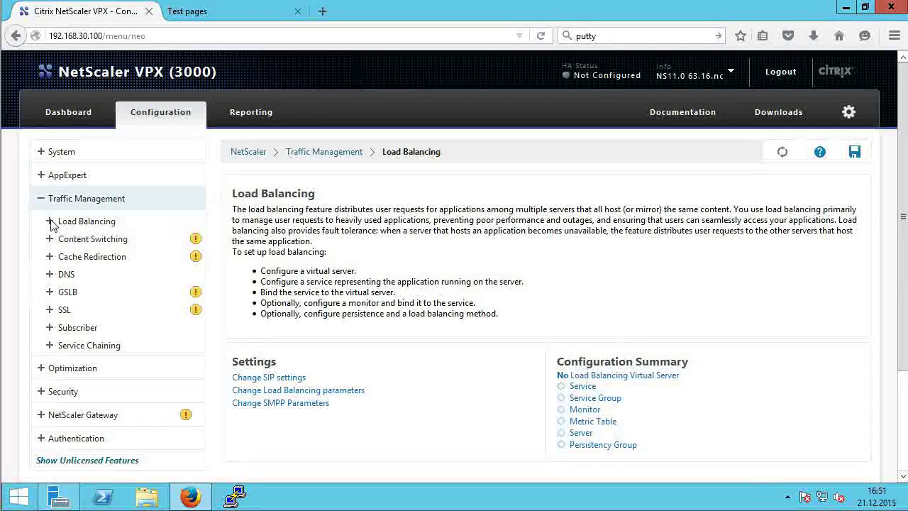
left_click(50, 222)
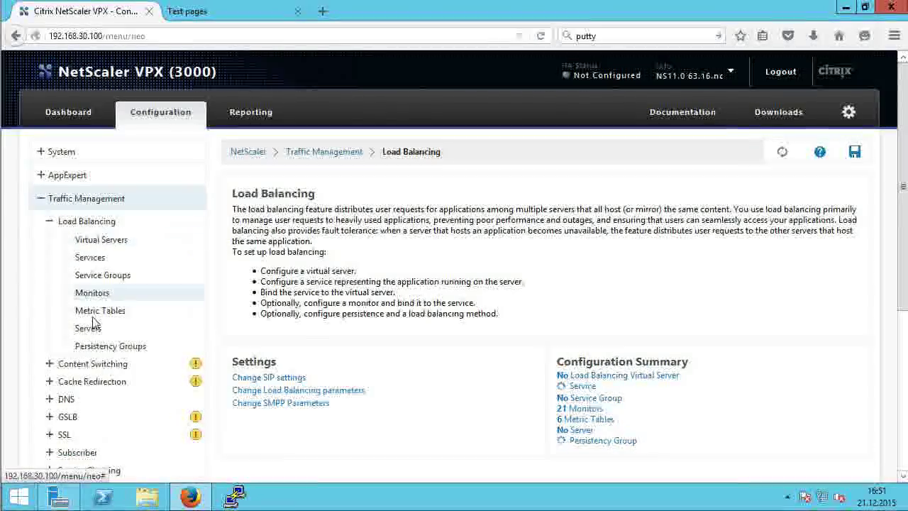
Step: Add servers lb_srv_red, lb_srv_green and lb_srv_blue at 192.168.30.10, .11 and .12
left_click(92, 327)
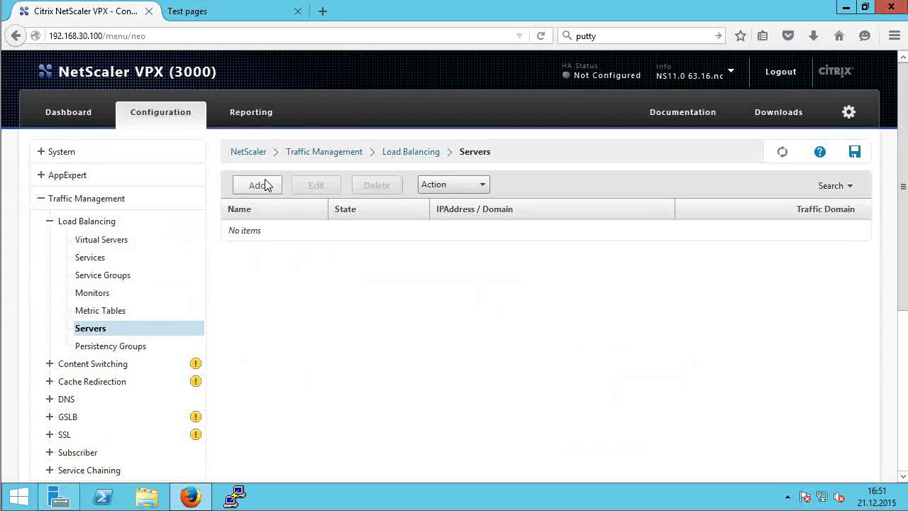
left_click(259, 186)
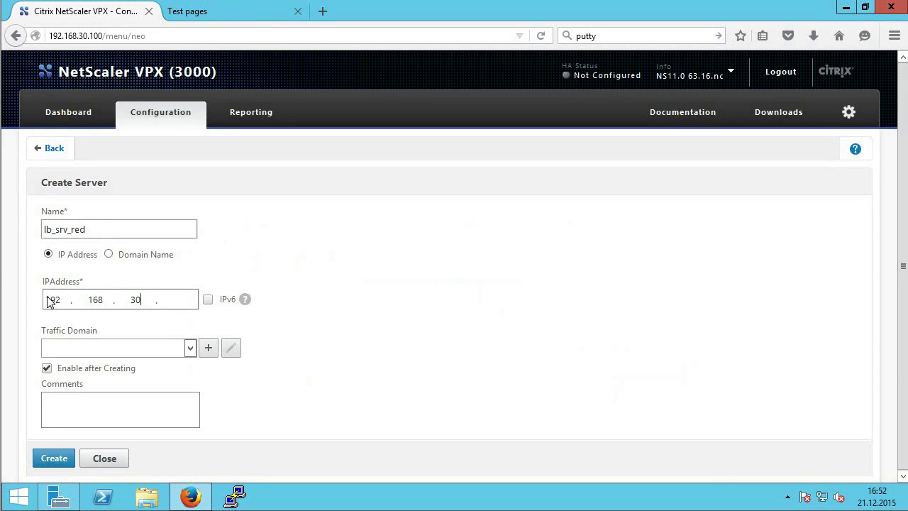
type("10")
left_click(56, 457)
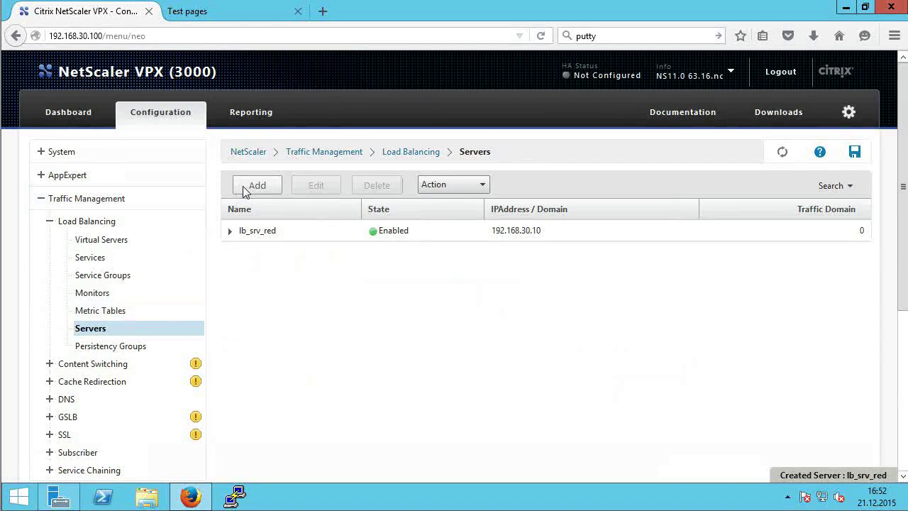
left_click(240, 190)
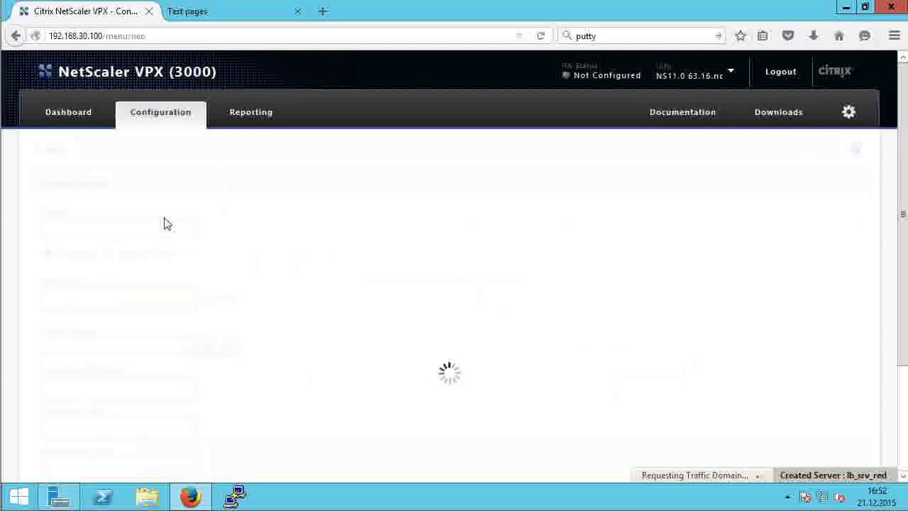
type("lb_srv")
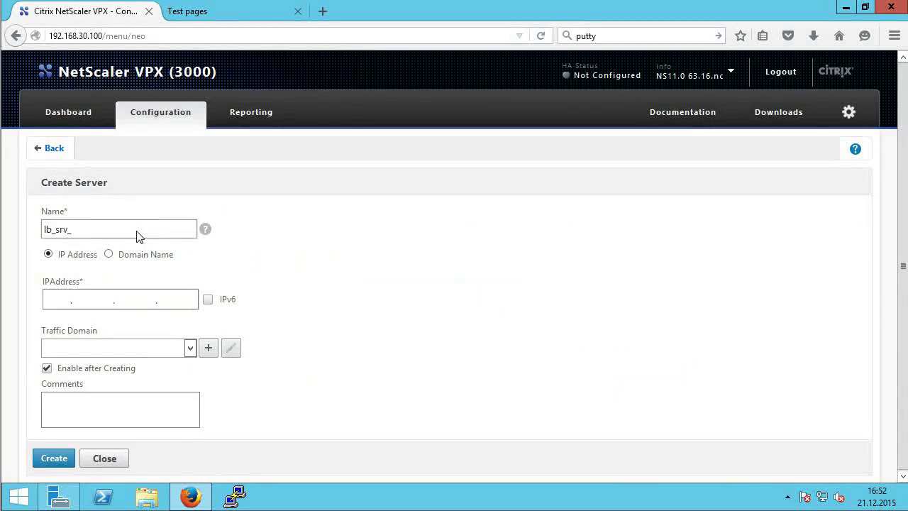
type("_green")
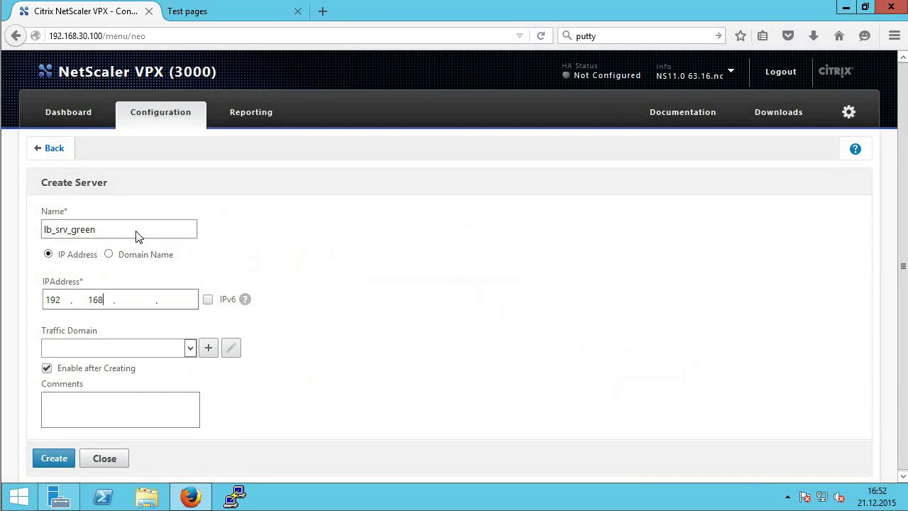
type("30.11")
left_click(40, 459)
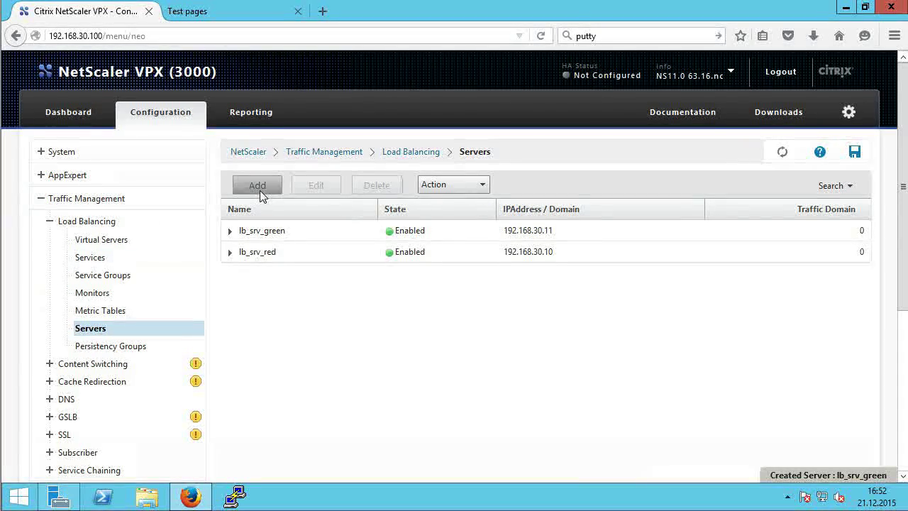
left_click(260, 189)
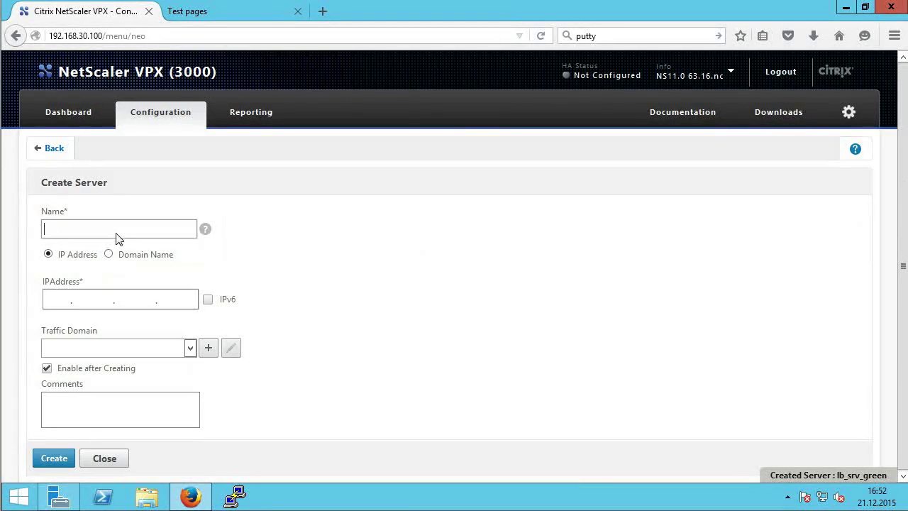
type("lb_srv_blue")
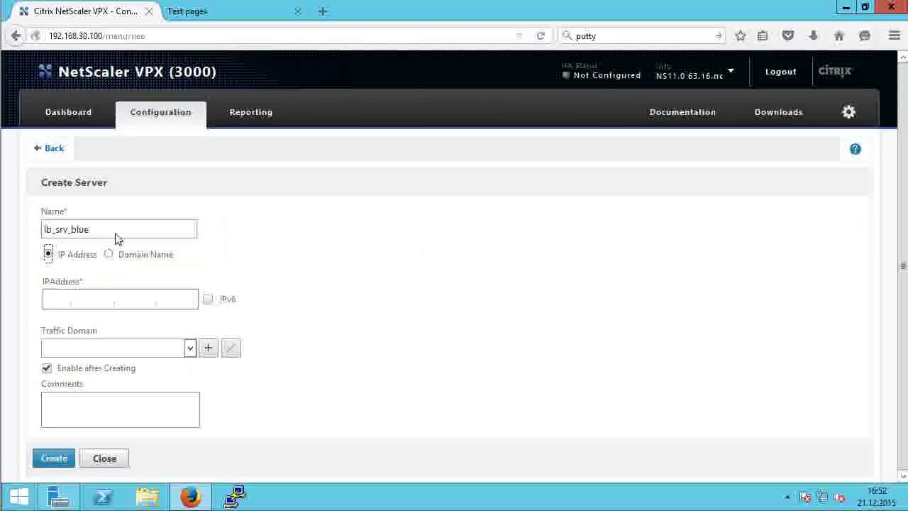
key("Tab")
type("192.168.30")
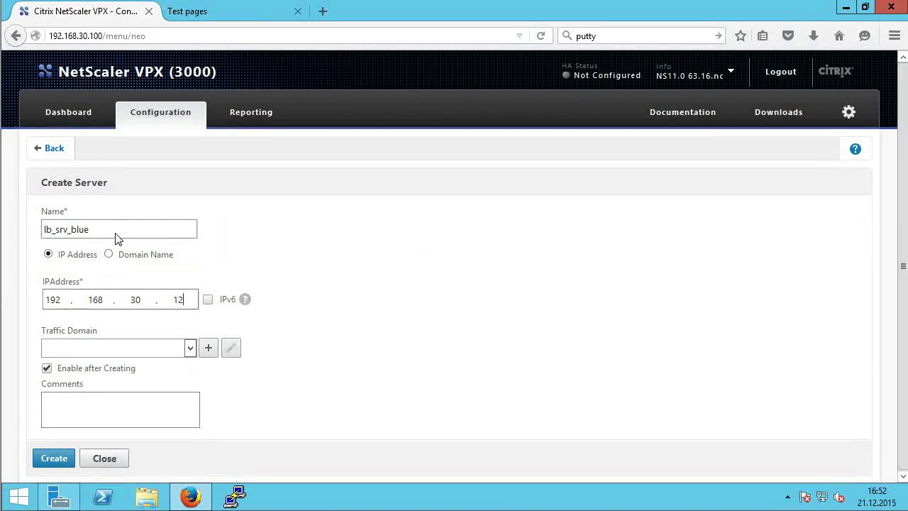
left_click(60, 458)
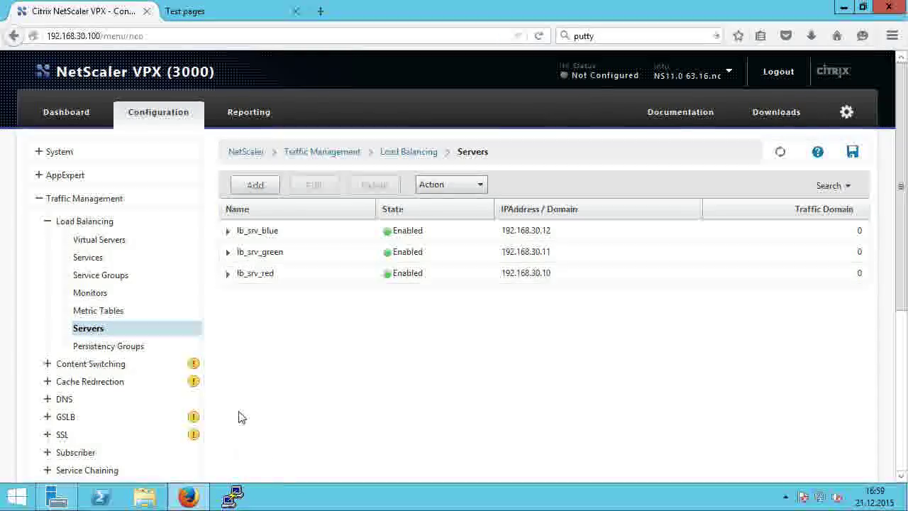
Step: Create the HTTP service lb_svc_red on existing server lb_srv_red, port 80
left_click(97, 263)
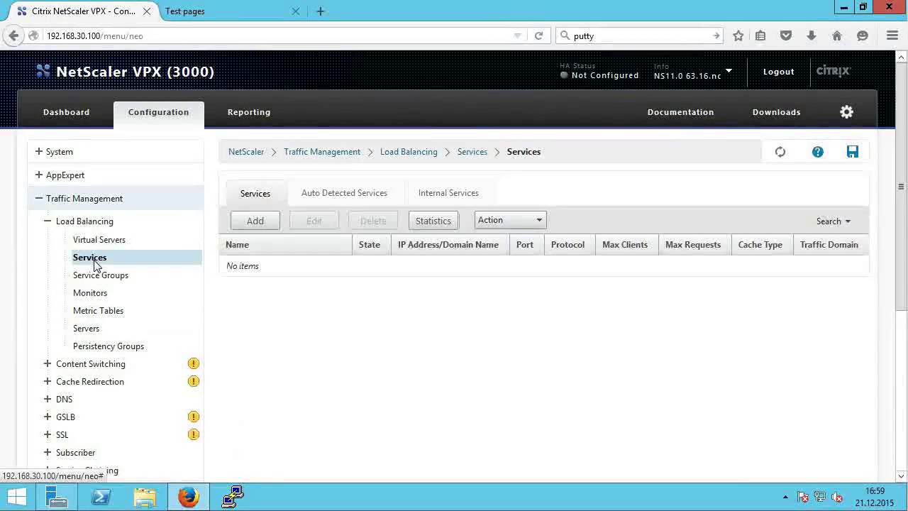
left_click(243, 224)
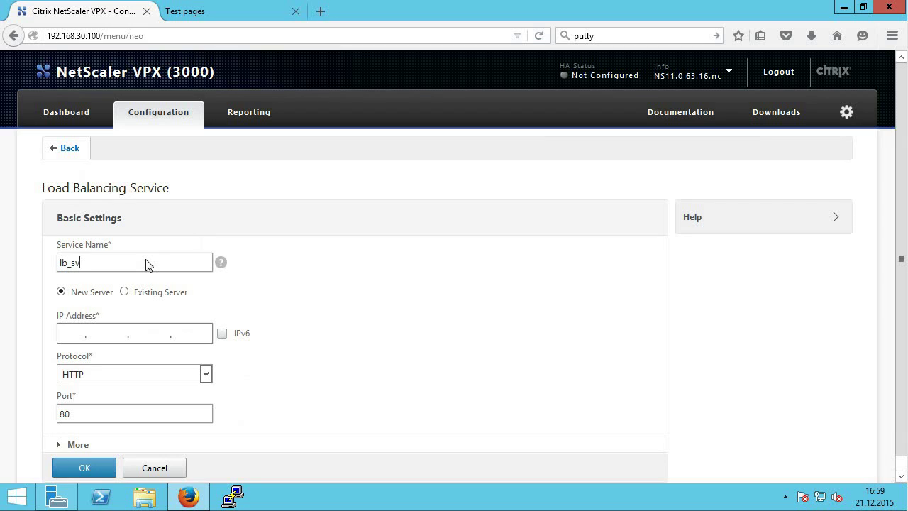
left_click(124, 292)
left_click(206, 333)
left_click(206, 332)
left_click(85, 467)
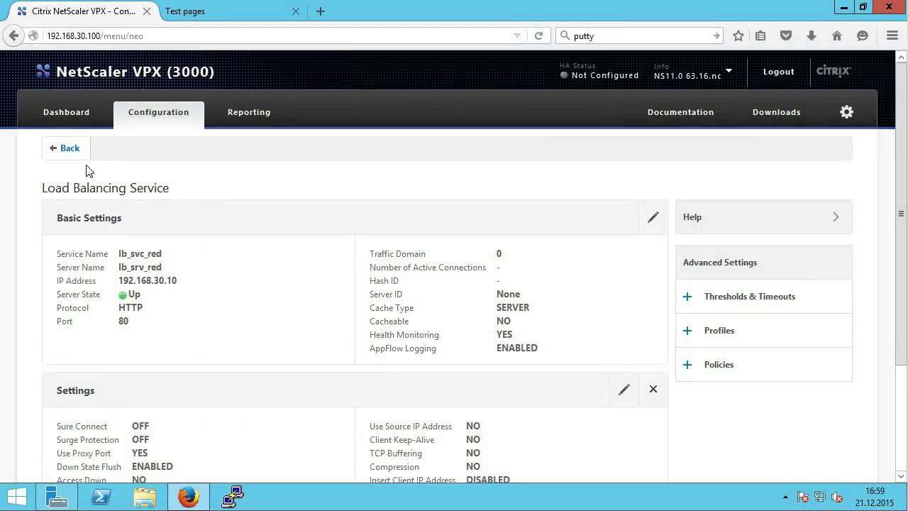
left_click(72, 152)
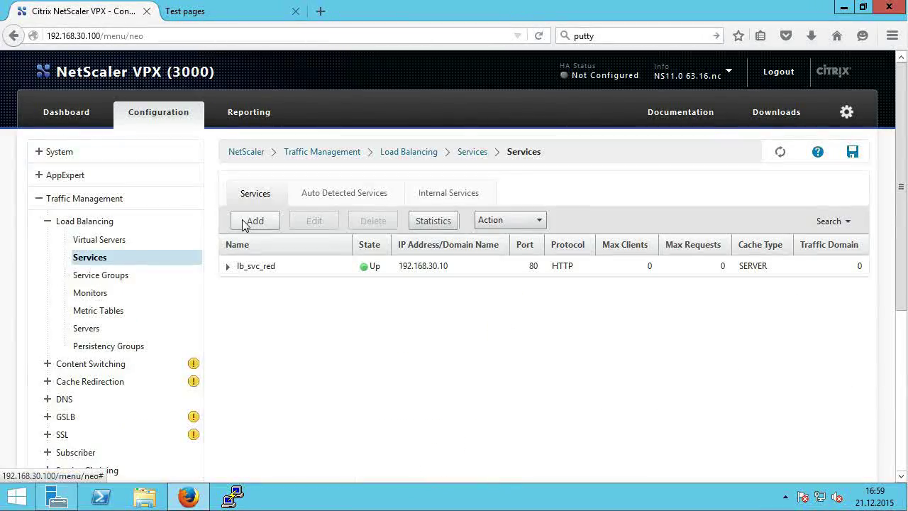
Step: Create the service lb_svc_green bound to existing server lb_srv_green
left_click(256, 268)
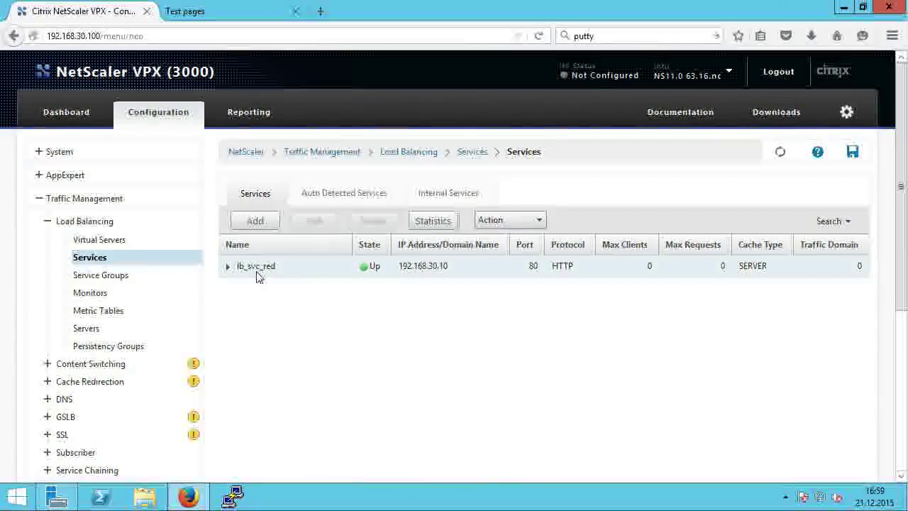
left_click(254, 220)
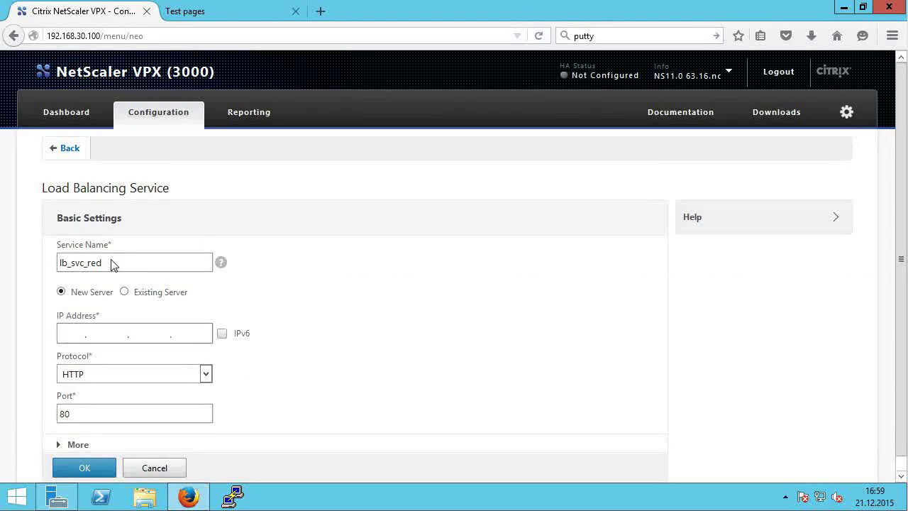
left_click_drag(111, 264, 88, 266)
left_click(125, 293)
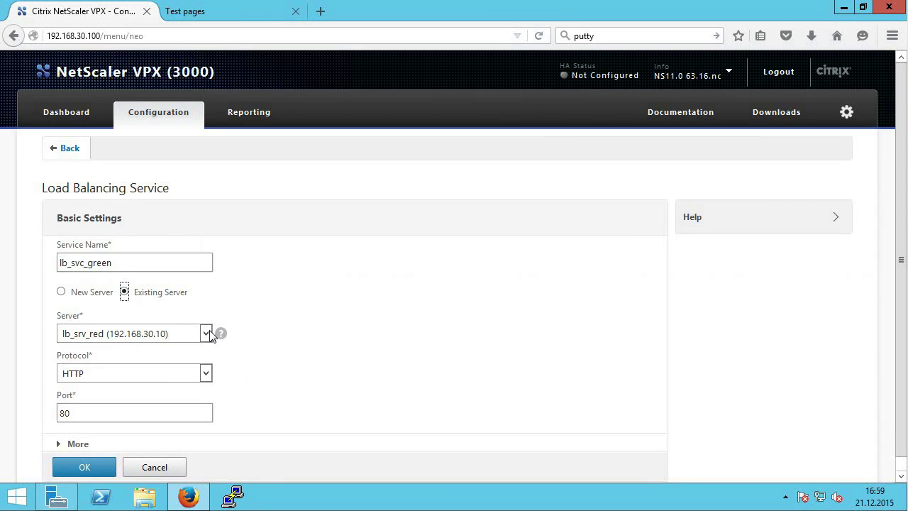
left_click(205, 333)
left_click(183, 360)
left_click(98, 471)
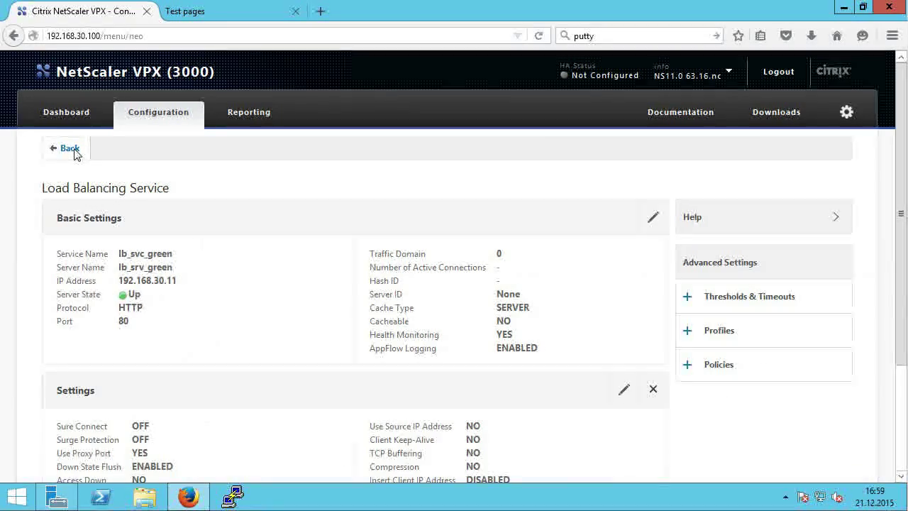
left_click(74, 150)
Step: Create the service lb_svc_blue bound to existing server lb_srv_blue and return to the services list
left_click(255, 221)
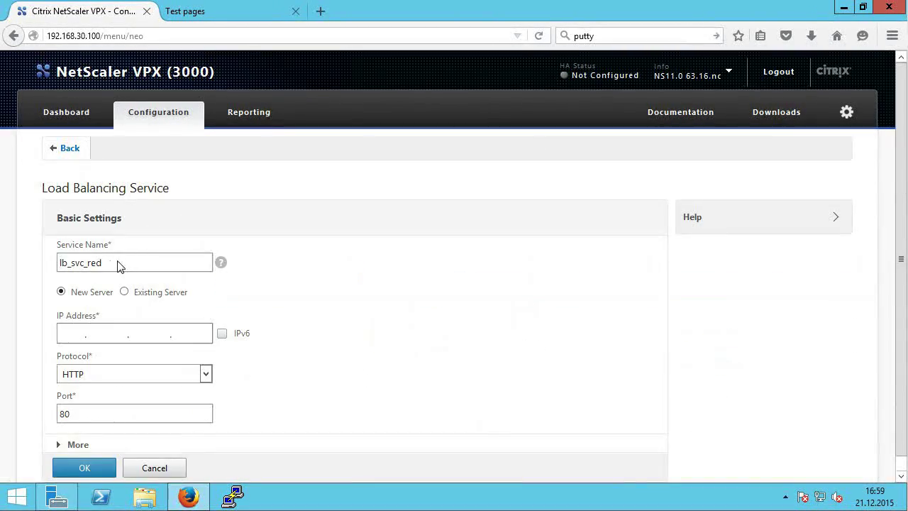
left_click_drag(111, 263, 85, 264)
type("blu")
left_click(124, 292)
left_click(205, 333)
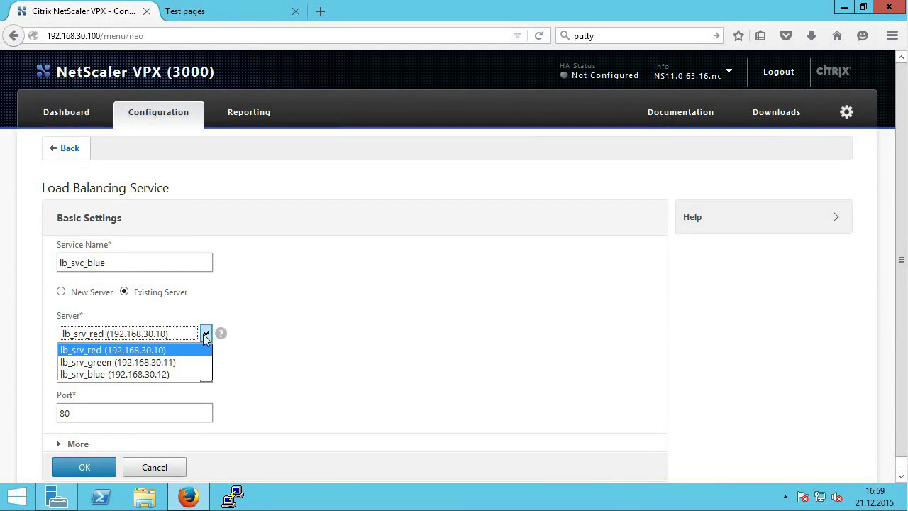
left_click(175, 375)
left_click(84, 468)
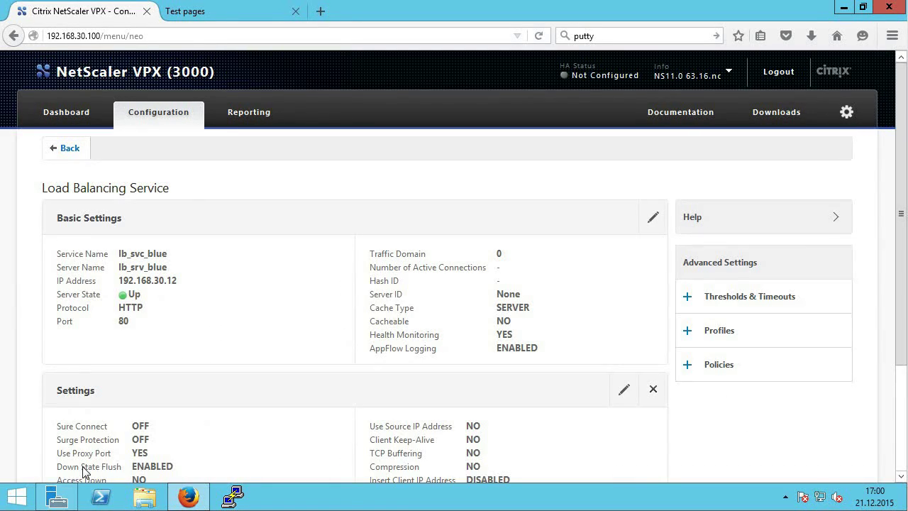
left_click(71, 148)
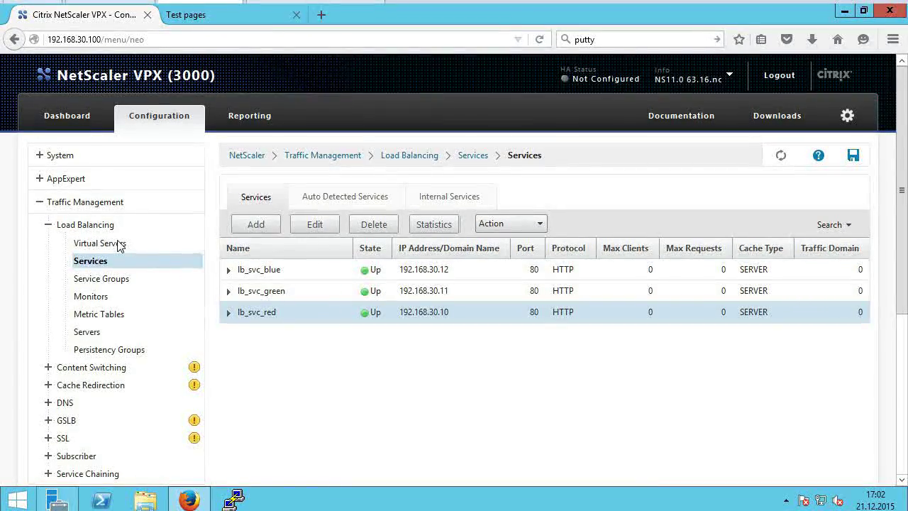
Step: Add virtual server lb_vsrv_colors with IP 192.168.30.200 and port 80
left_click(121, 244)
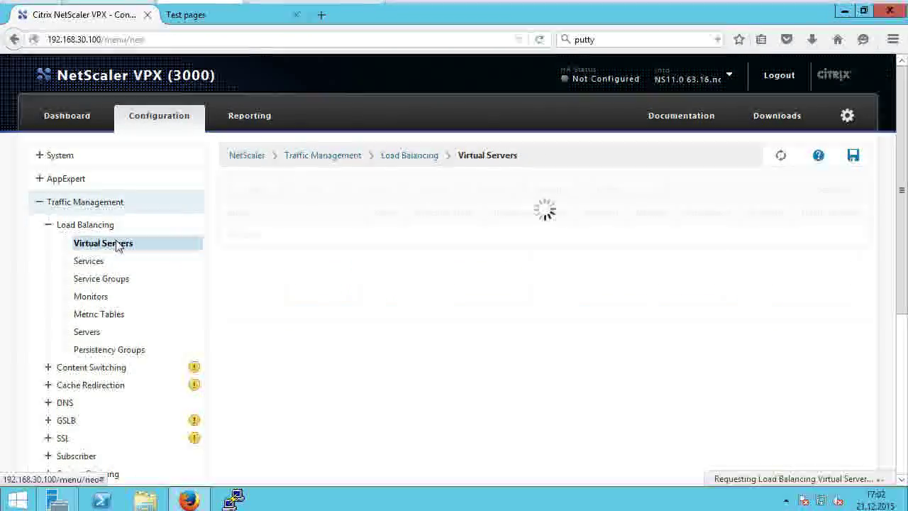
left_click(256, 190)
left_click(124, 335)
type("lb_")
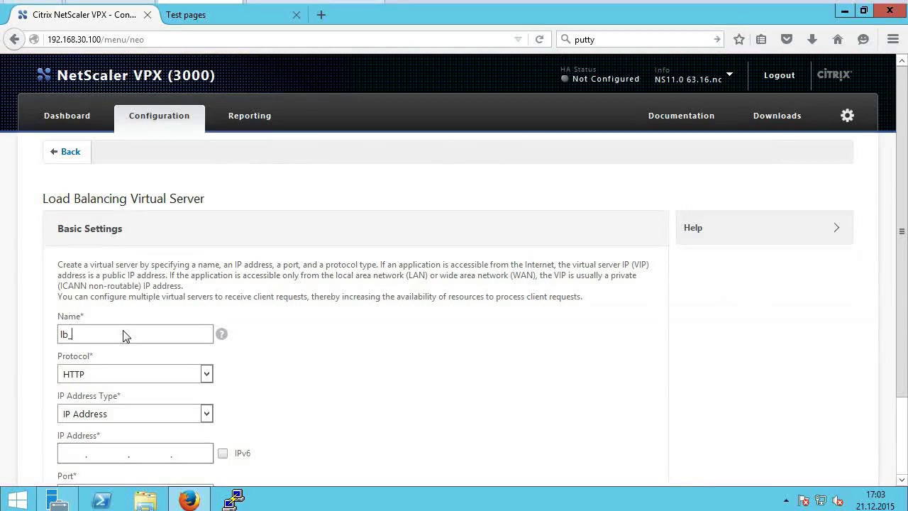
type("vsrv_color")
key("Tab")
key("Tab")
key("Tab")
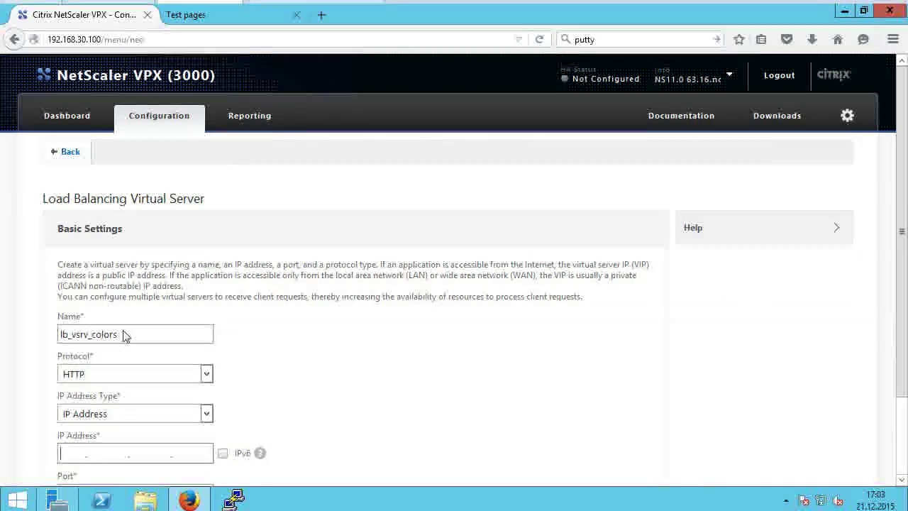
type("192 . 168 . 30 . 200")
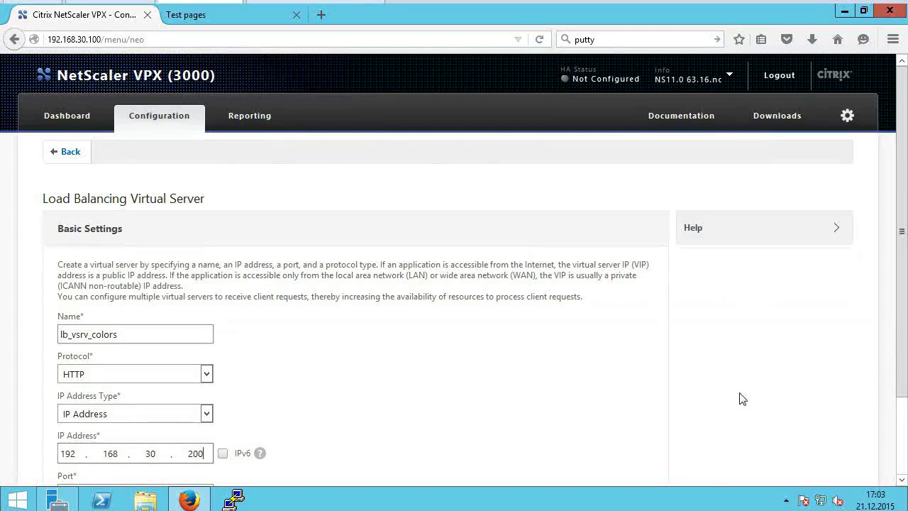
scroll(898, 456, "down", 3)
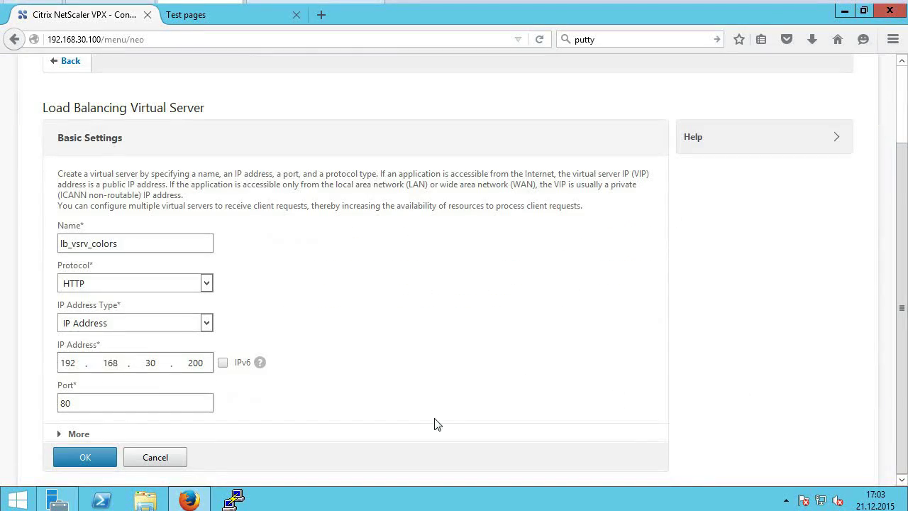
left_click(110, 456)
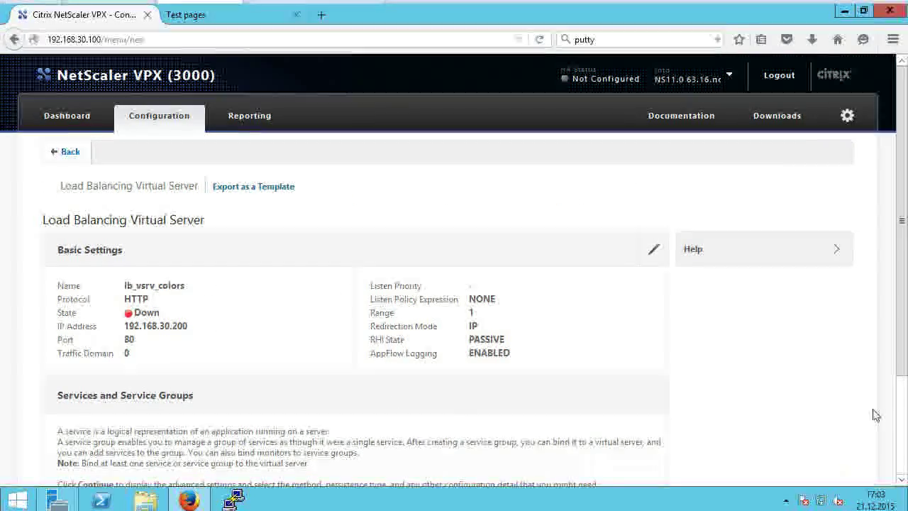
left_click_drag(904, 366, 903, 451)
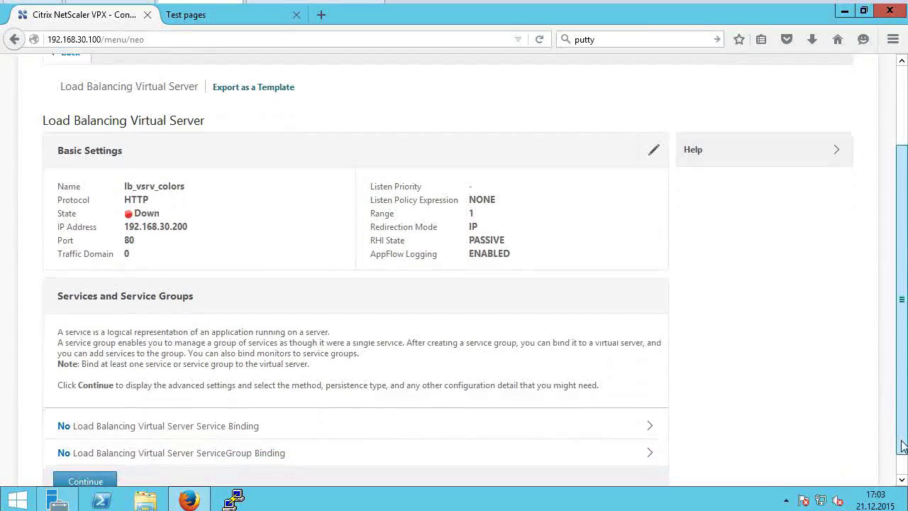
Step: Bind lb_svc_red, lb_svc_green and lb_svc_blue to lb_vsrv_colors
left_click(267, 422)
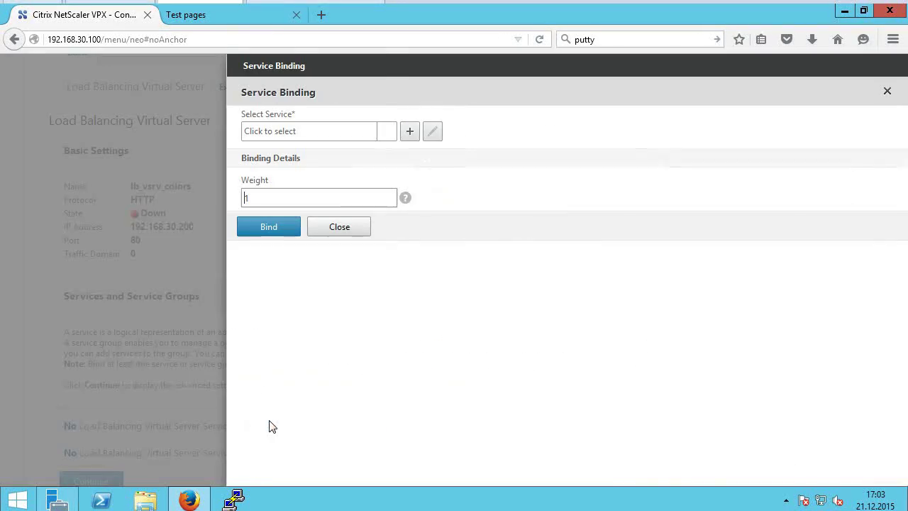
left_click(388, 133)
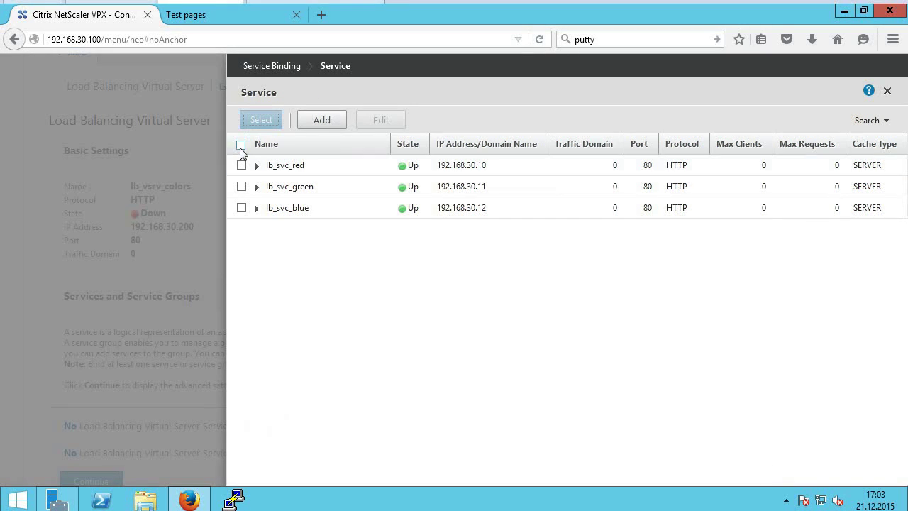
left_click(240, 145)
left_click(261, 119)
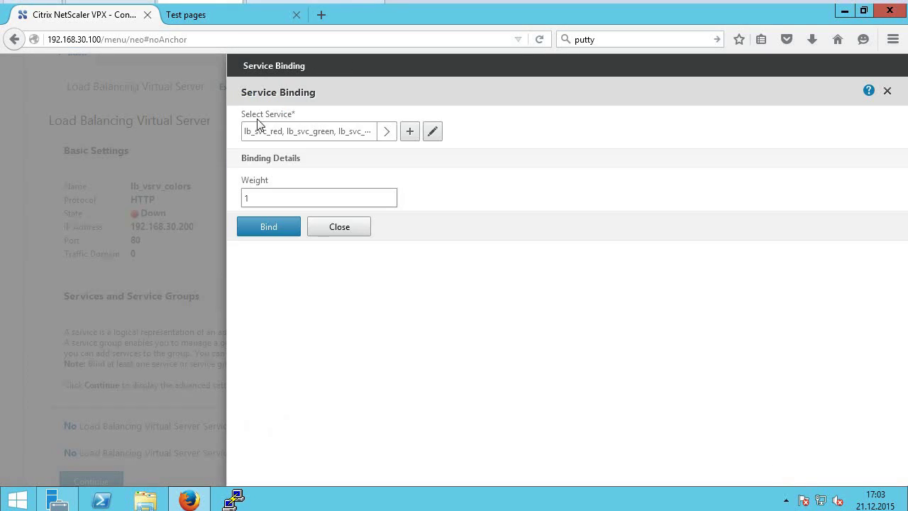
left_click(259, 227)
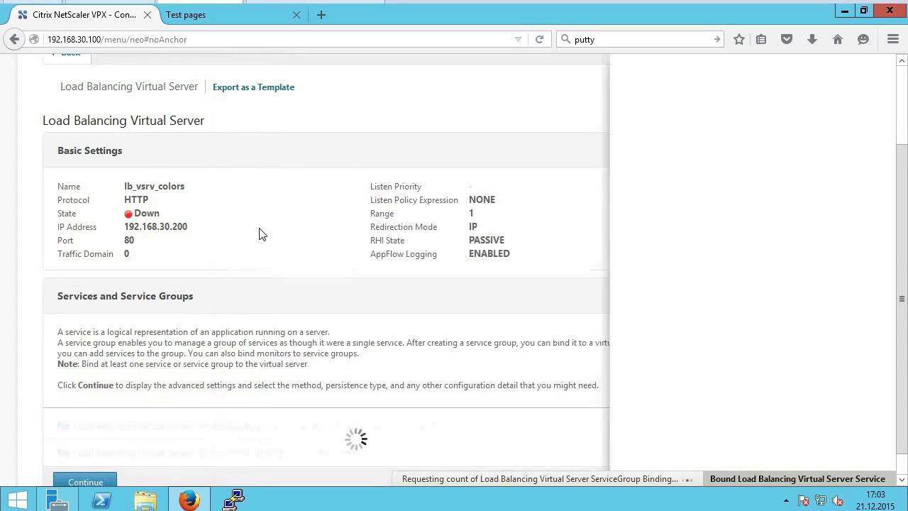
left_click(95, 480)
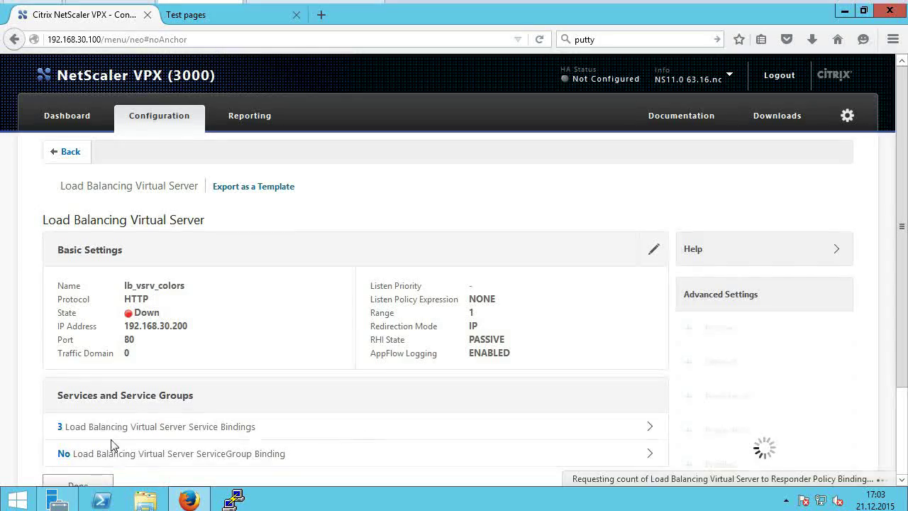
Step: Refresh the virtual servers list to confirm lb_vsrv_colors is Up, then switch to the test page
left_click(75, 152)
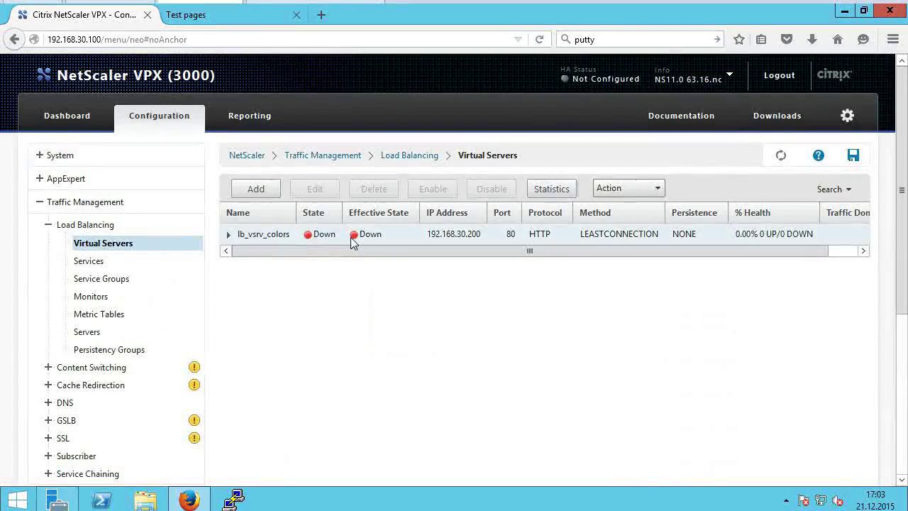
left_click(780, 155)
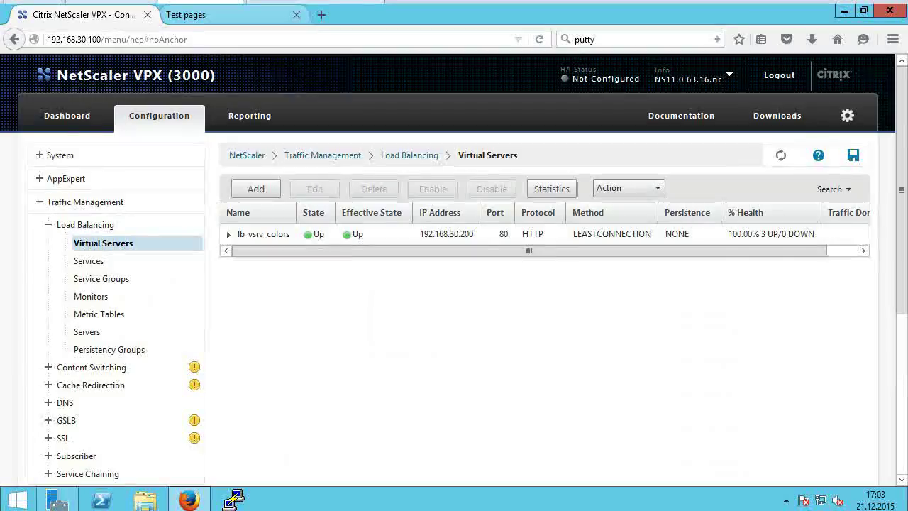
key("ctrl+Tab")
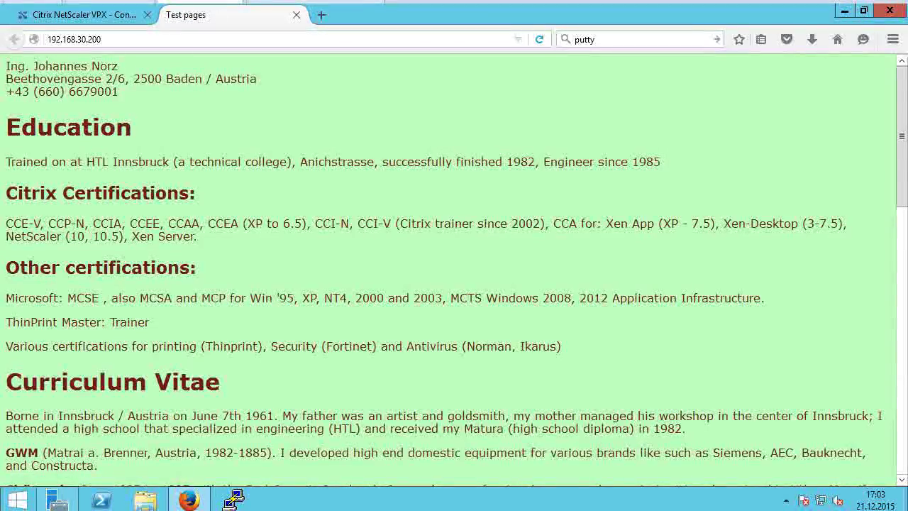
Step: Reload the 192.168.30.200 test page three times to watch the background colour change
key("F5")
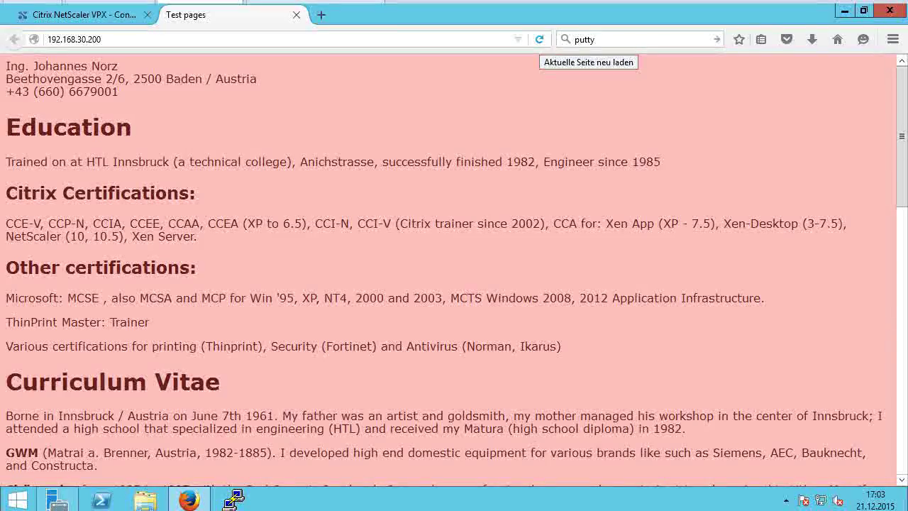
key("F5")
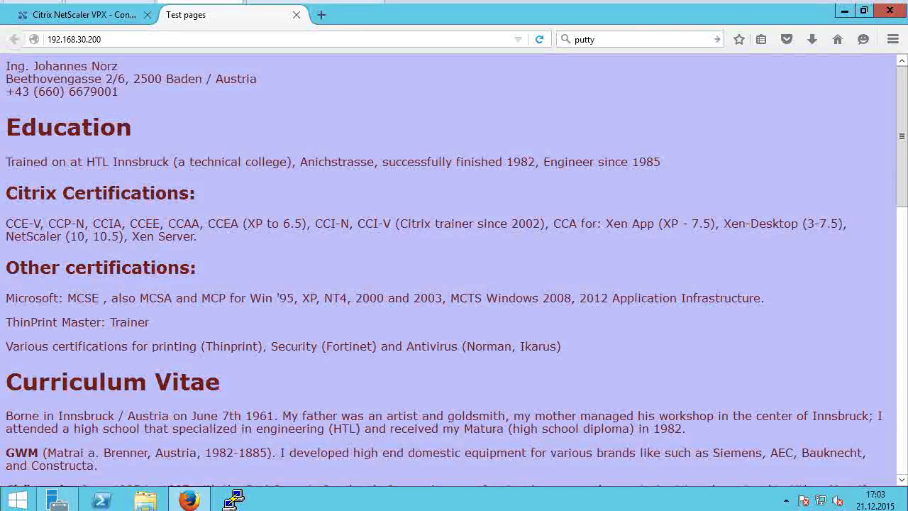
key("F5")
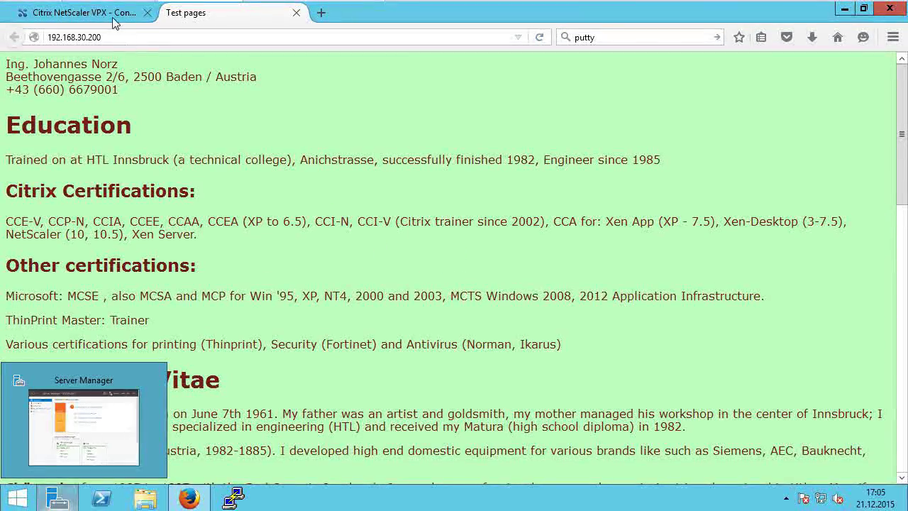
Step: Delete the services lb_svc_red, lb_svc_green and lb_svc_blue
left_click(110, 15)
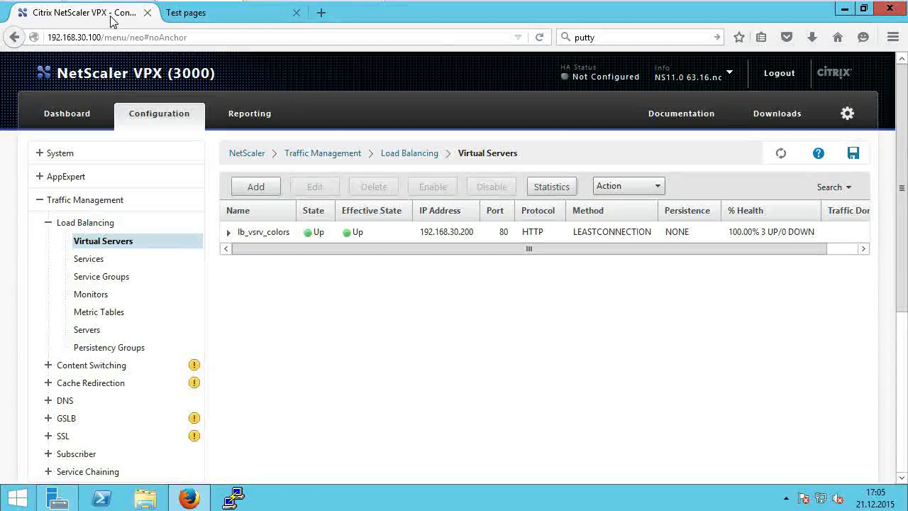
left_click(90, 259)
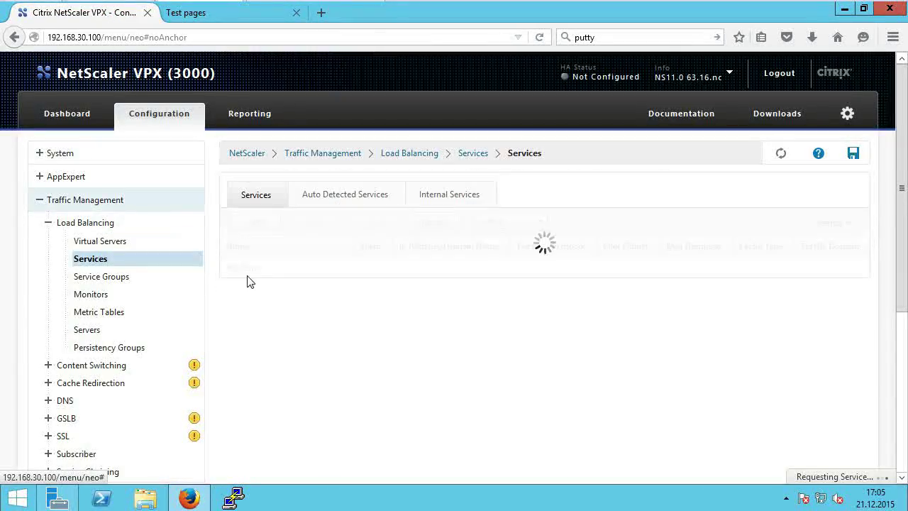
left_click(273, 270)
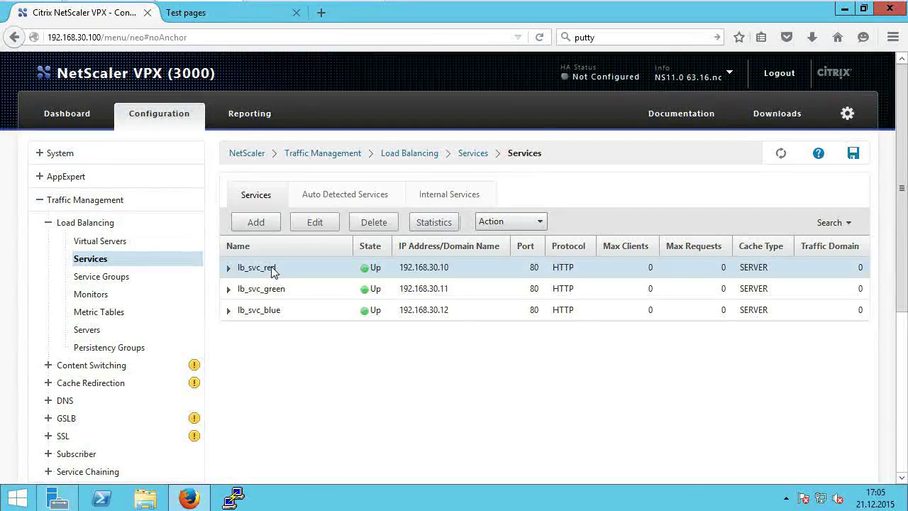
left_click(276, 314, "shift")
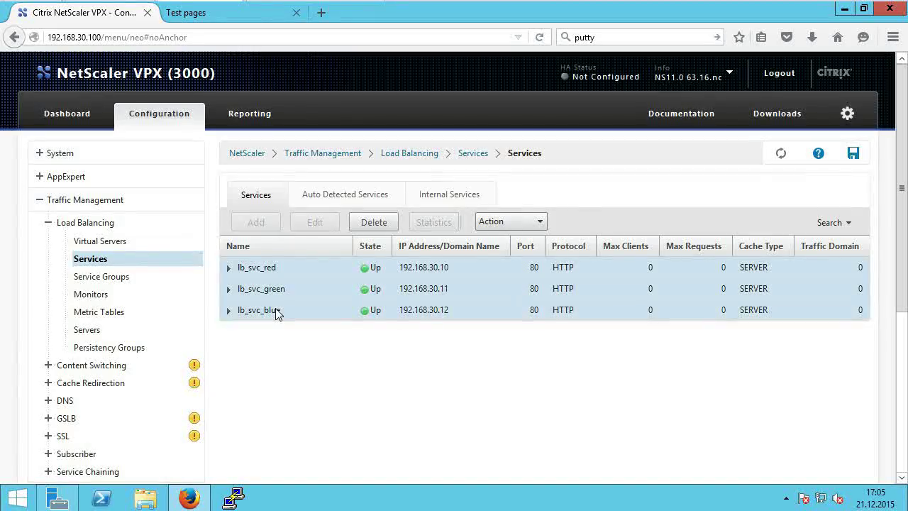
left_click(370, 223)
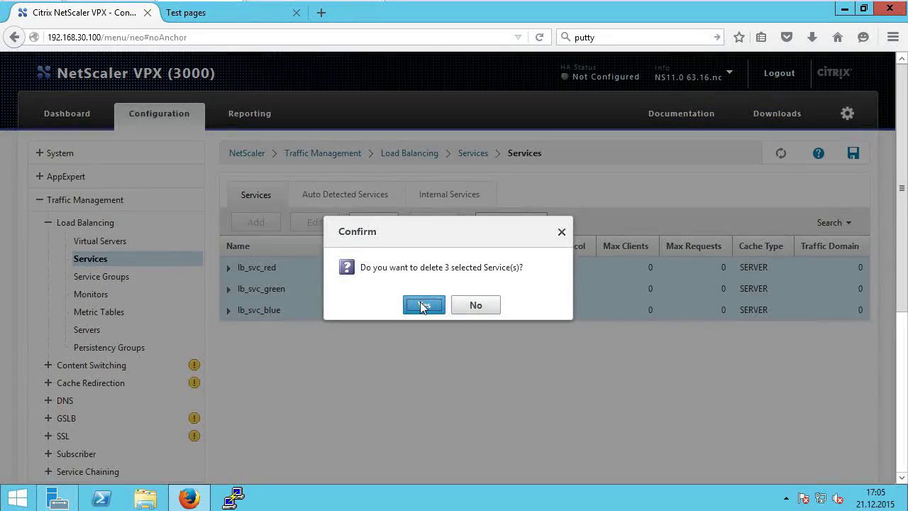
left_click(418, 304)
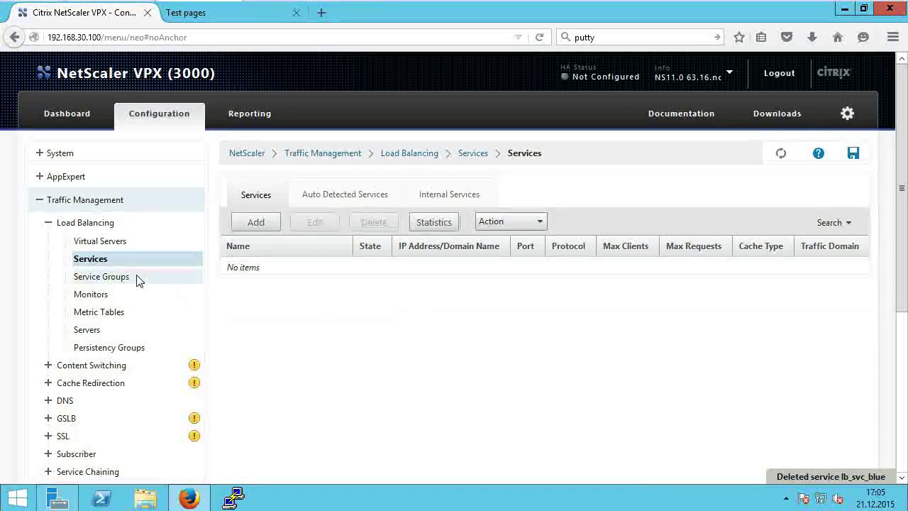
Step: Start a new HTTP service group named lb_svc_grp_colors
left_click(124, 278)
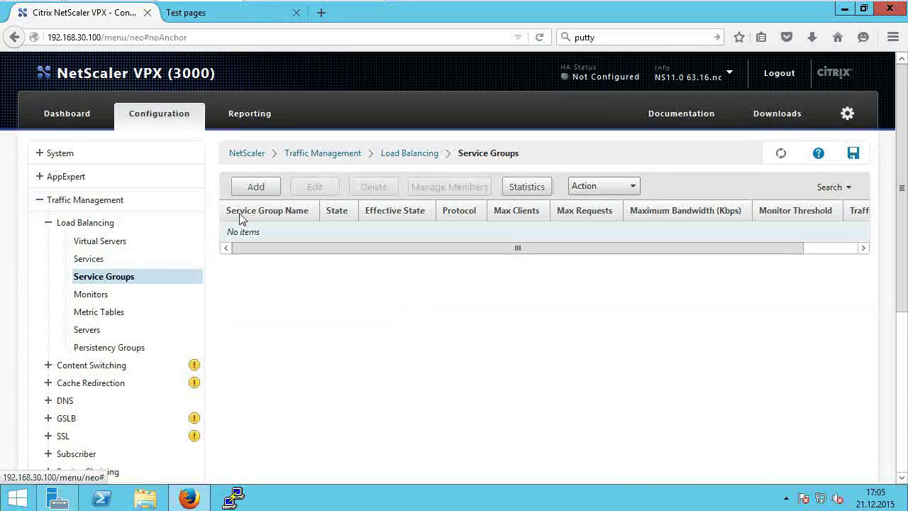
left_click(254, 188)
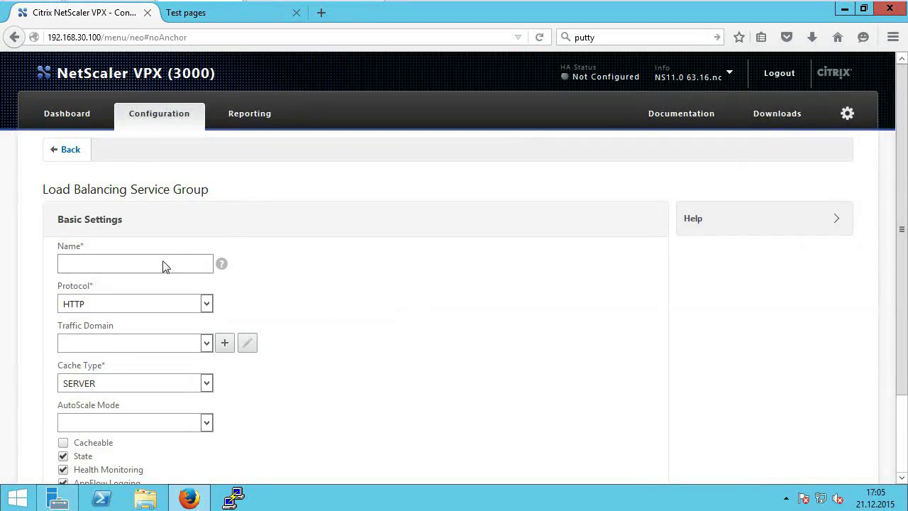
type("lb_svc_grp_colors")
left_click(903, 445)
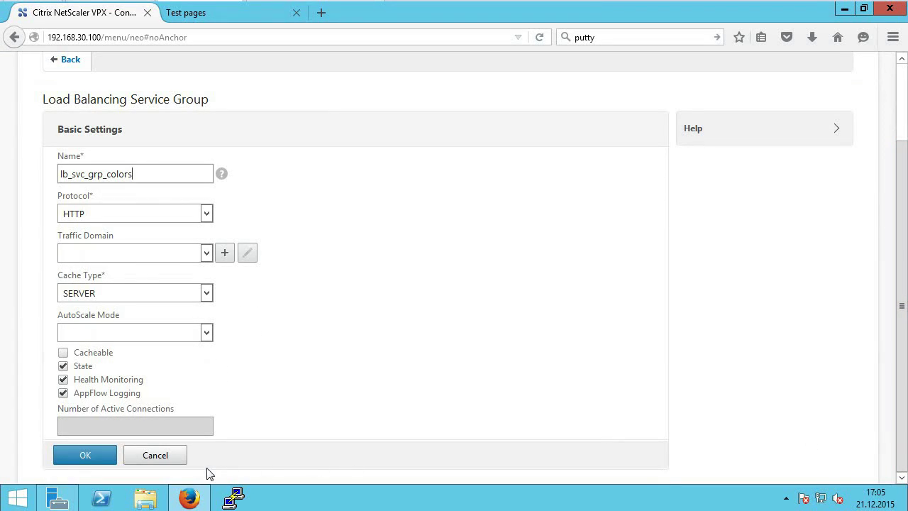
Step: Save the group and choose servers lb_srv_red, lb_srv_green and lb_srv_blue as members
left_click(85, 455)
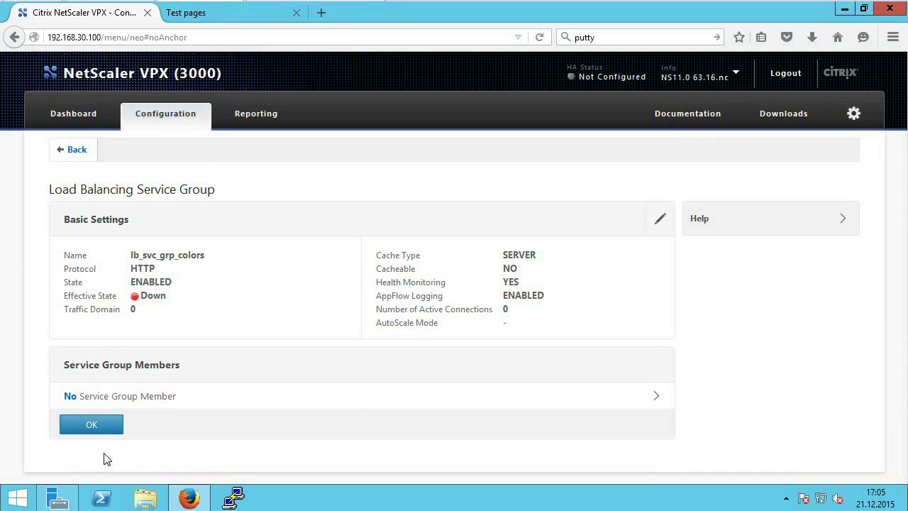
left_click(110, 402)
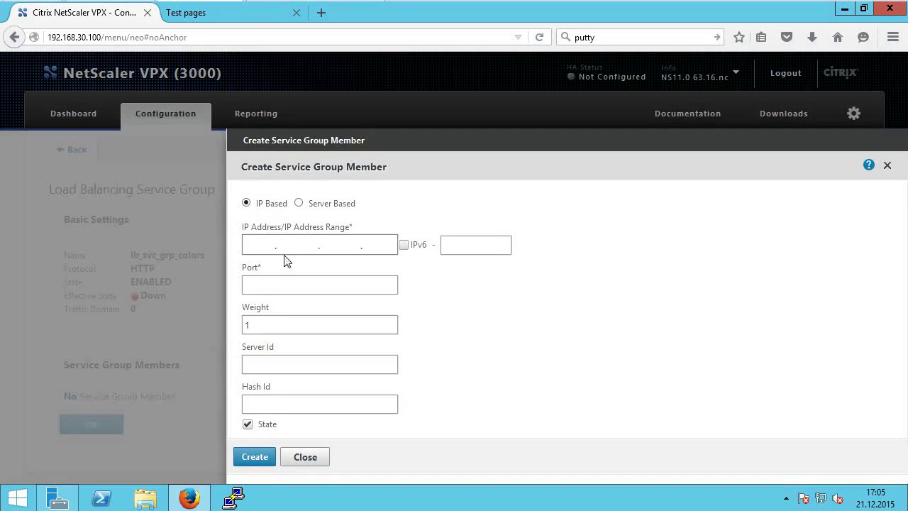
left_click(300, 203)
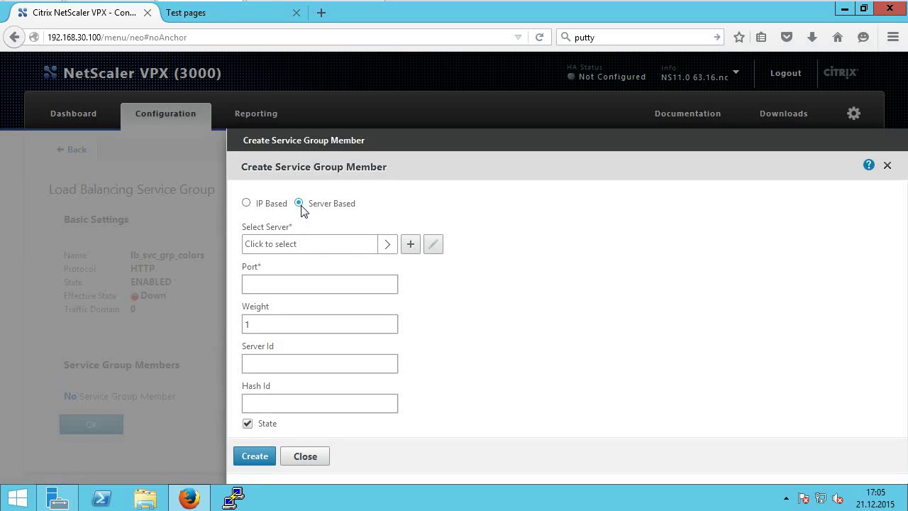
left_click(389, 245)
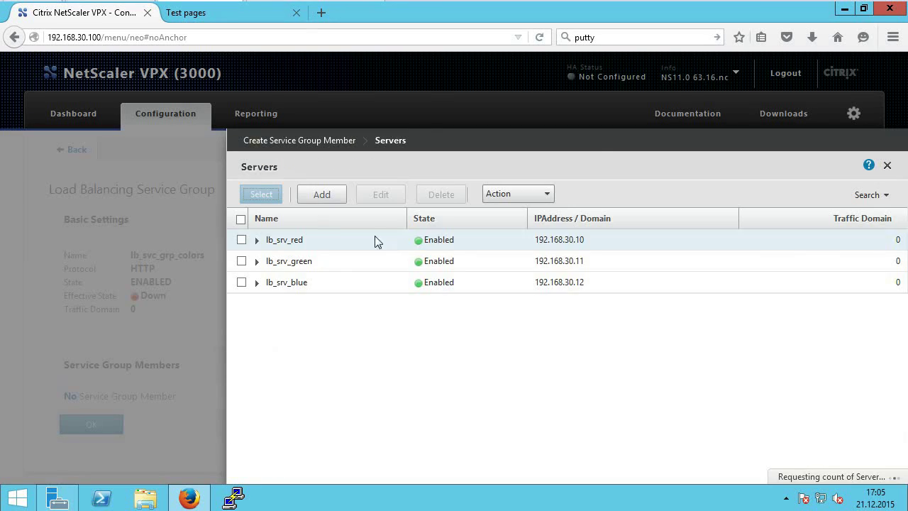
left_click(241, 220)
left_click(260, 195)
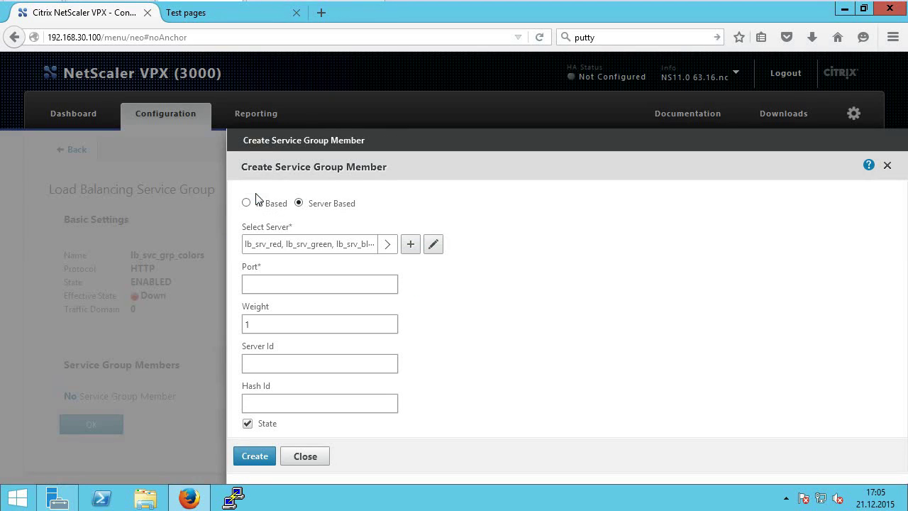
Step: Create the three members on port 80 and finish the service group
left_click(253, 456)
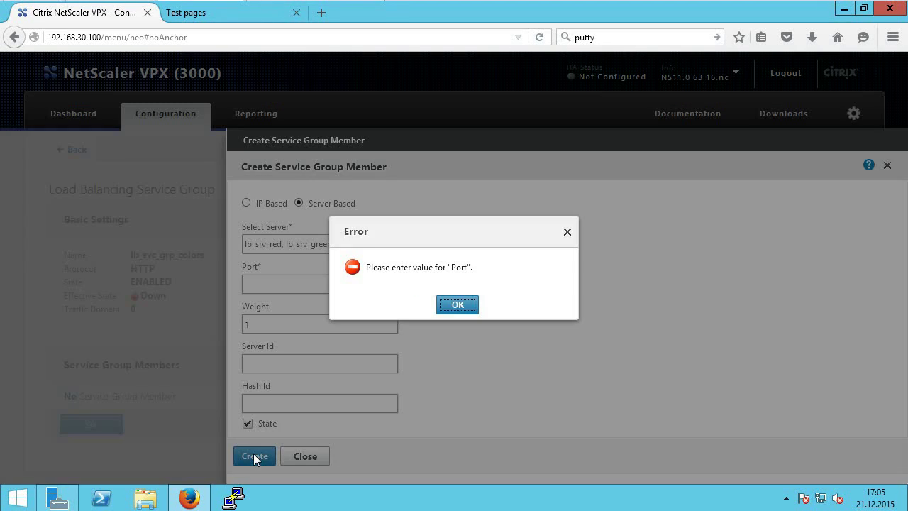
left_click(457, 304)
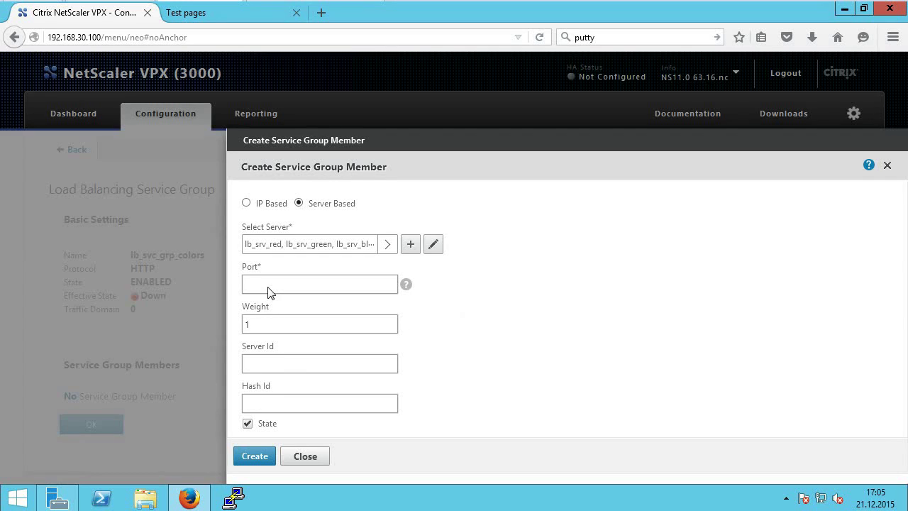
left_click(252, 456)
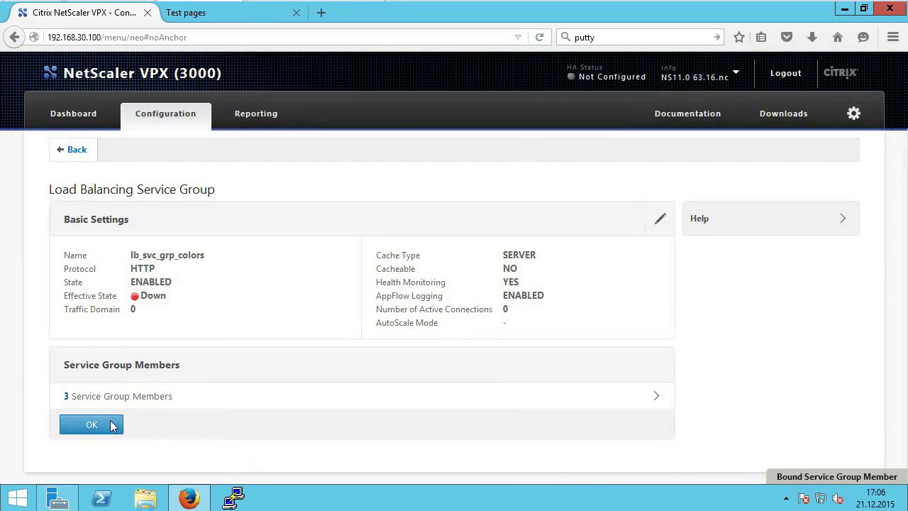
left_click(110, 424)
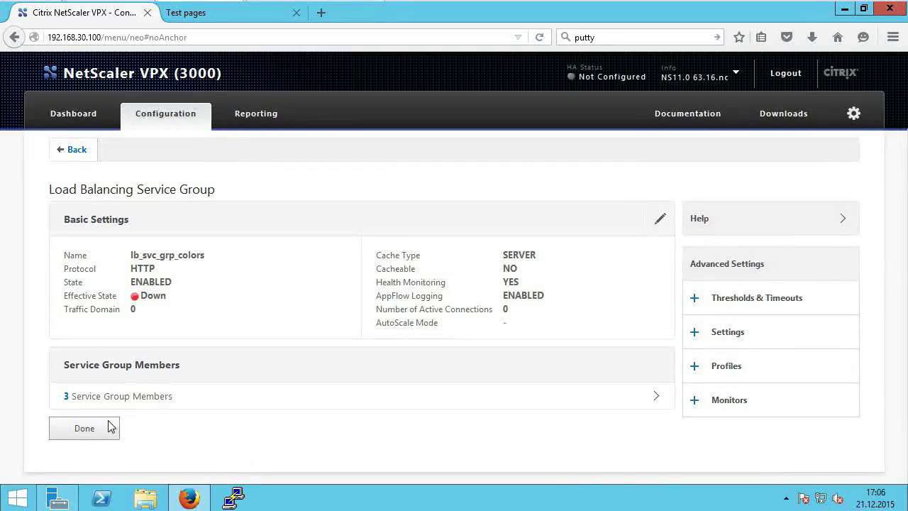
left_click(87, 427)
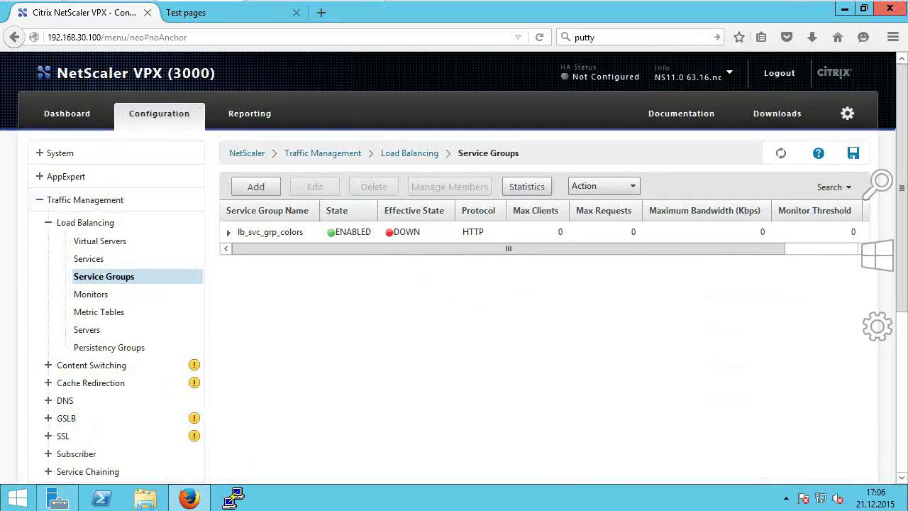
Step: Edit virtual server lb_vsrv_colors and bind service group lb_svc_grp_colors to it
left_click(780, 153)
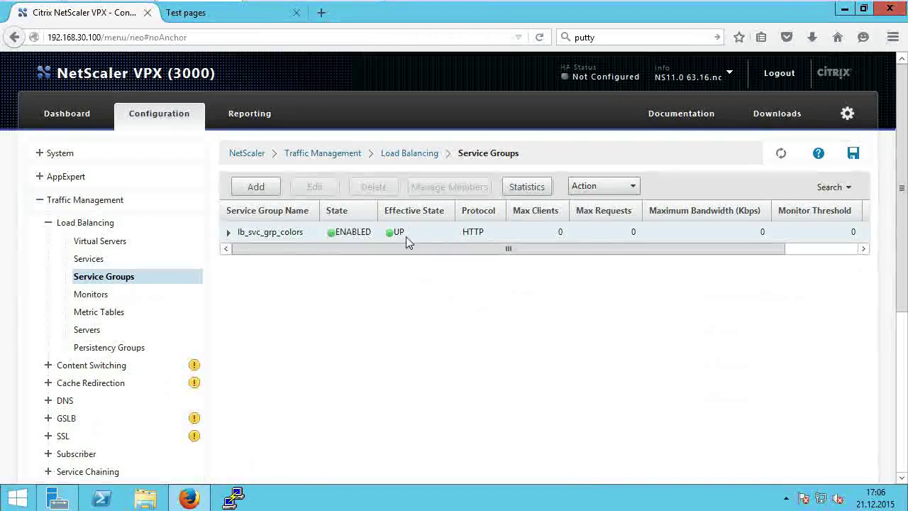
left_click(144, 247)
left_click(293, 233)
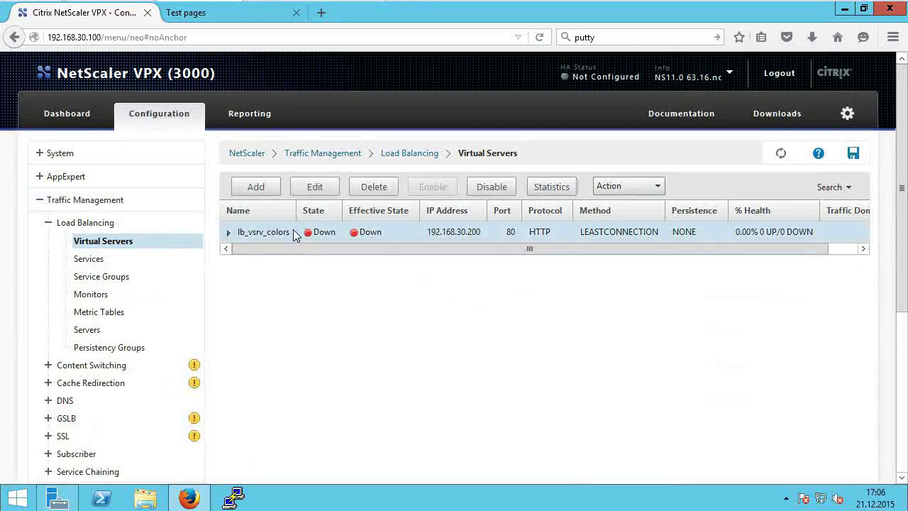
left_click(315, 187)
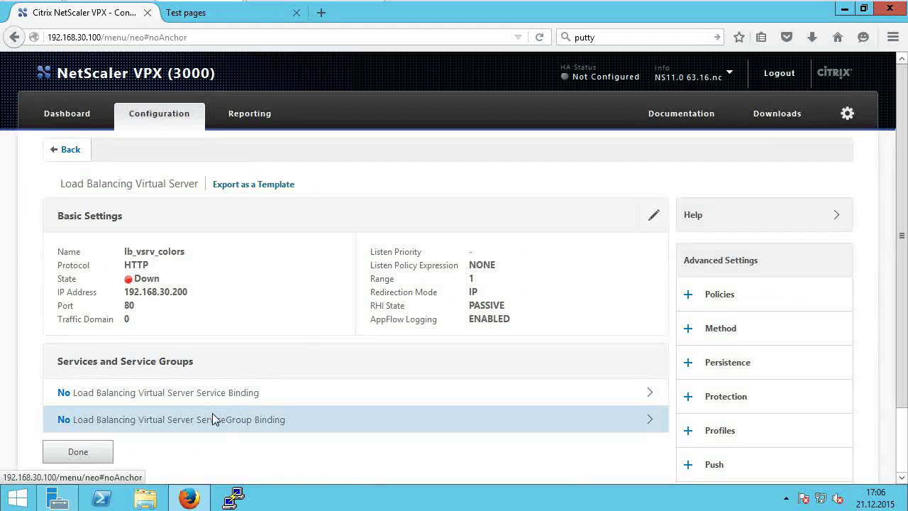
left_click(212, 413)
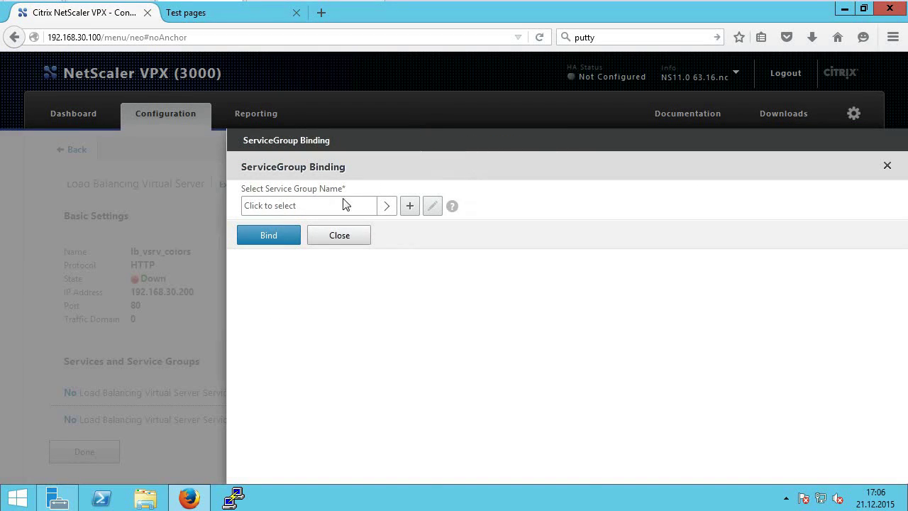
left_click(378, 203)
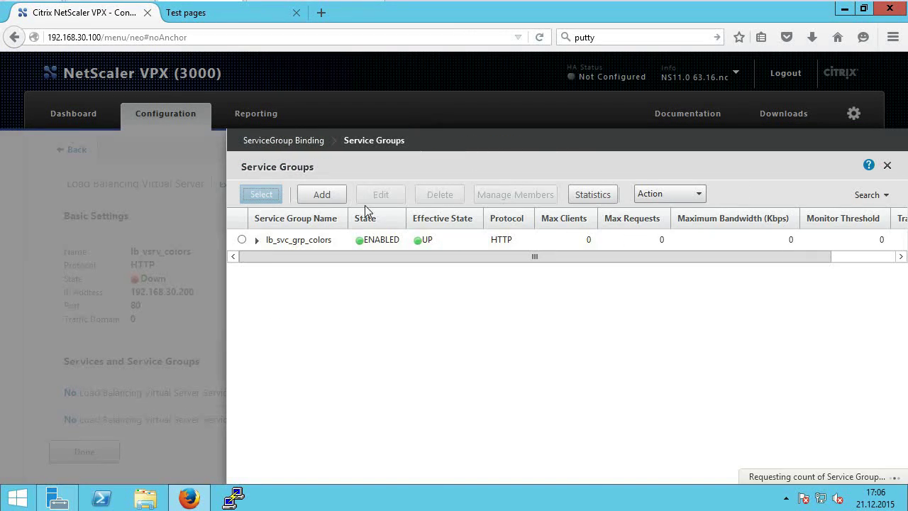
left_click(241, 240)
left_click(261, 195)
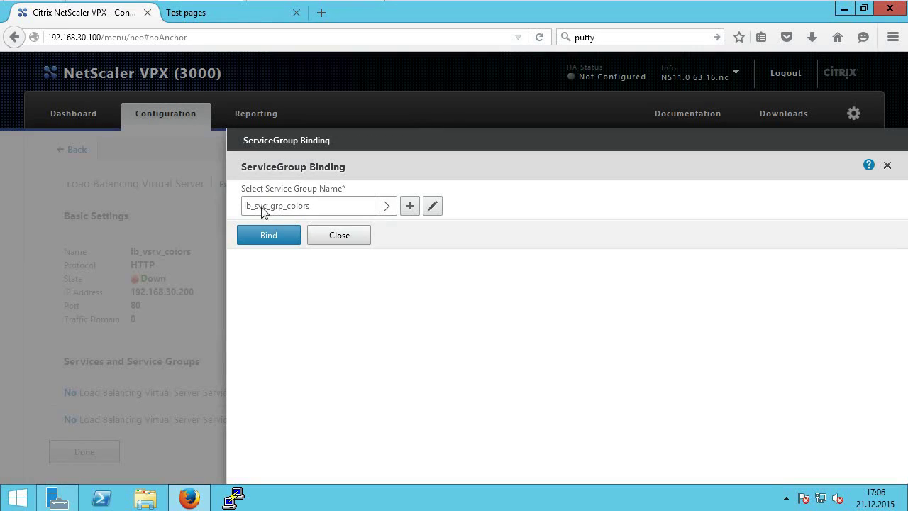
left_click(264, 235)
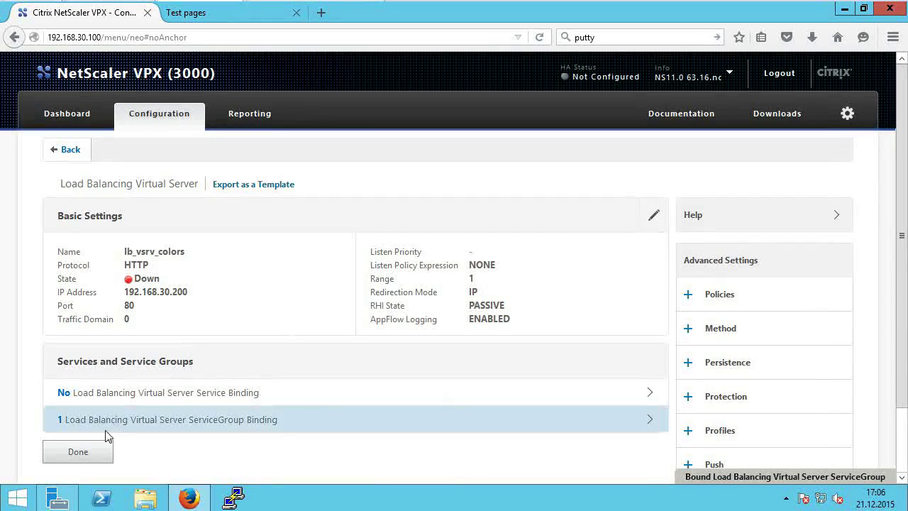
left_click(86, 452)
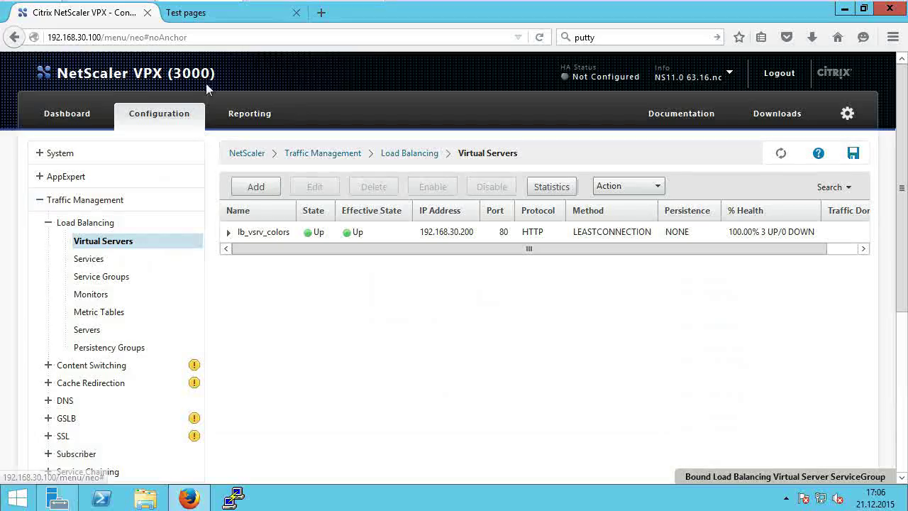
Step: Reload the 192.168.30.200 test page repeatedly, watching the background switch between green, pink and purple
left_click(223, 15)
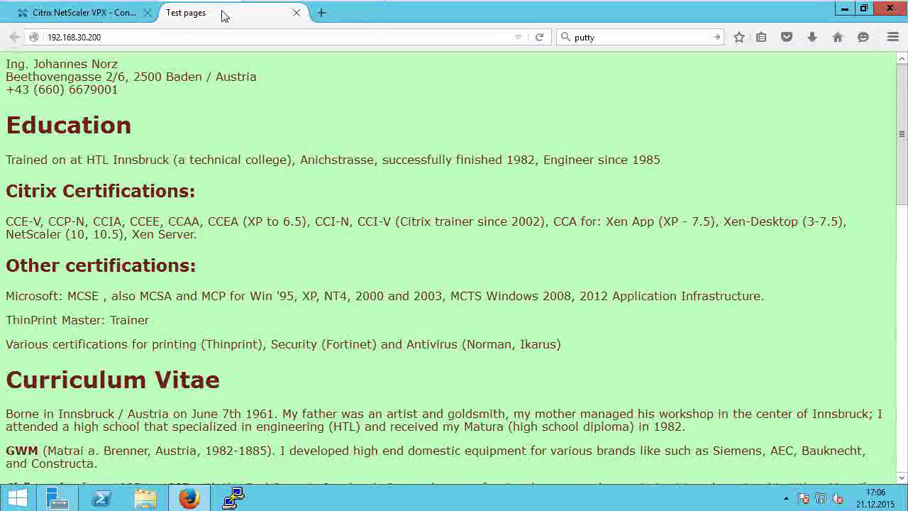
left_click(540, 38)
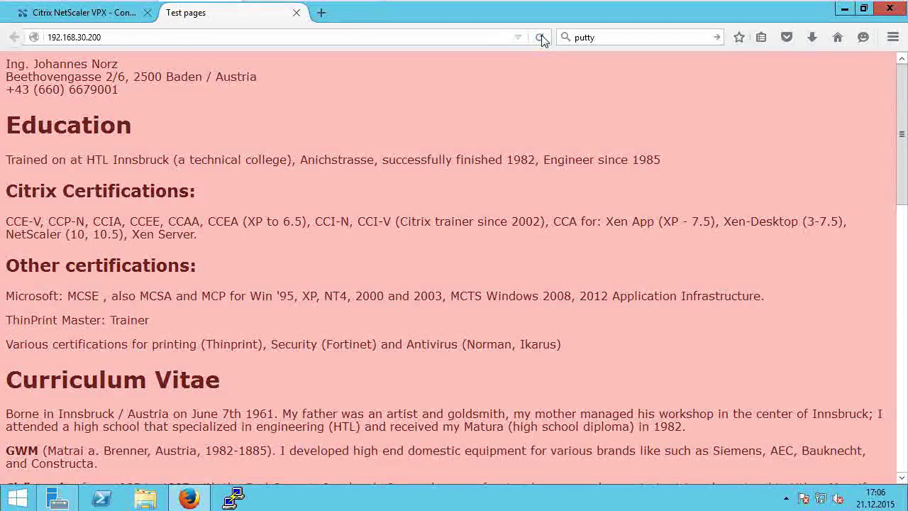
left_click(540, 39)
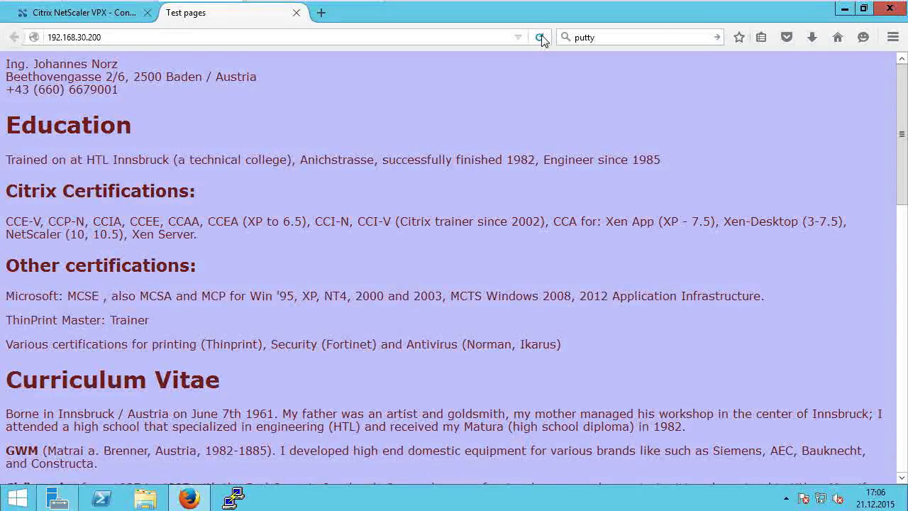